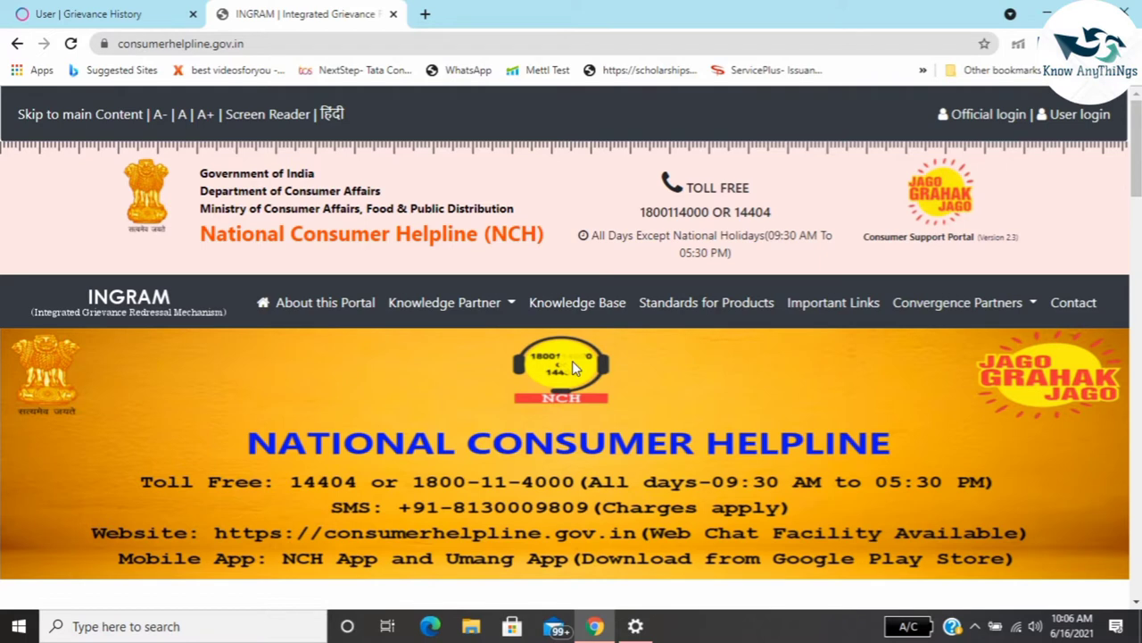
# Step: Switch to the Grievance History tab and review the 15 past complaints across two pages
pyautogui.click(40, 9)
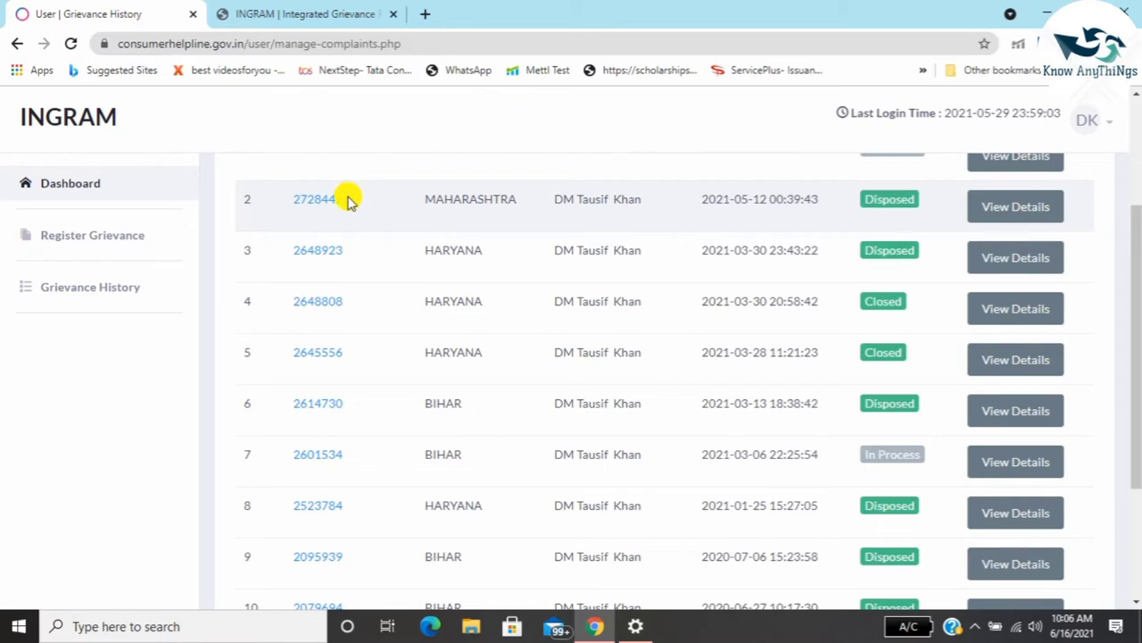
pyautogui.scroll(1, 348, 199)
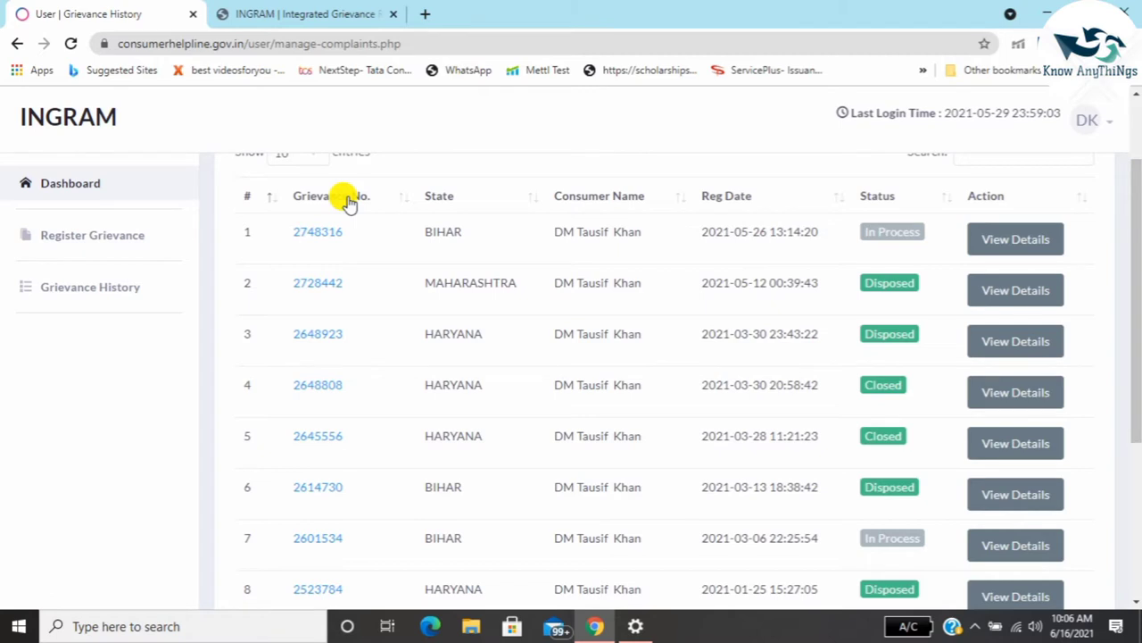
pyautogui.moveTo(1135, 279); pyautogui.dragTo(1135, 342)
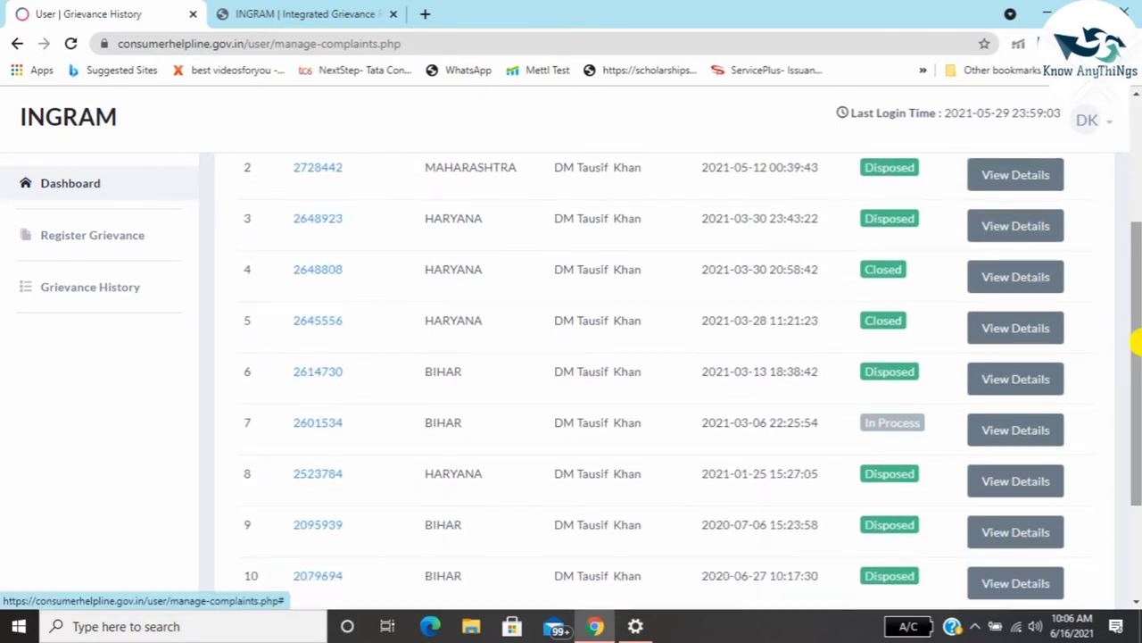
pyautogui.scroll(-2, 747, 293)
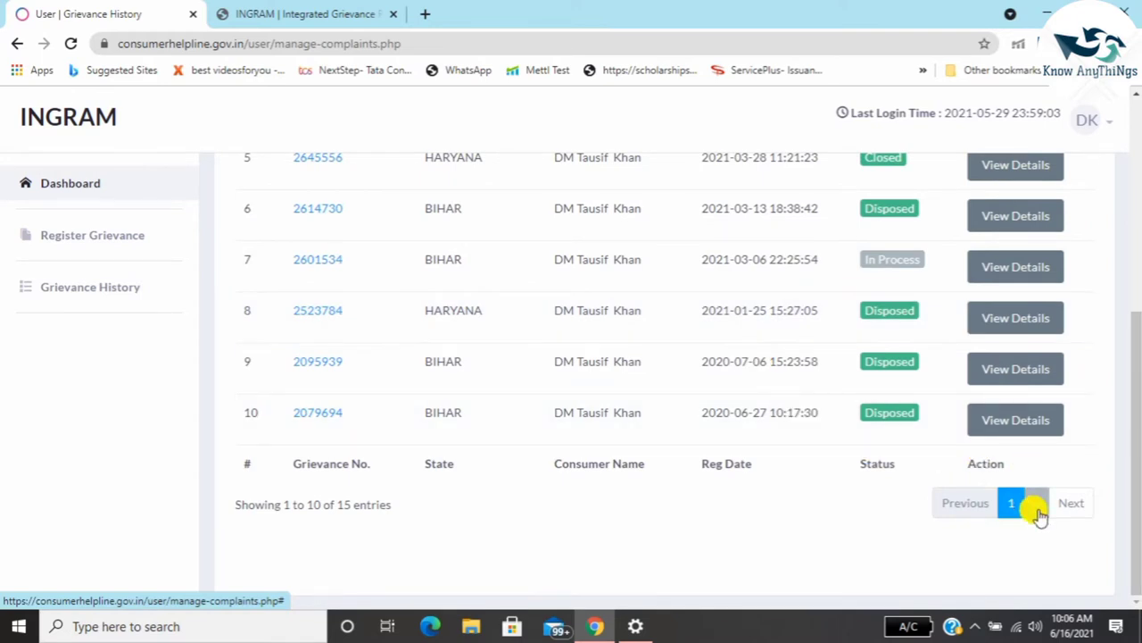
pyautogui.moveTo(1135, 406); pyautogui.dragTo(1135, 183)
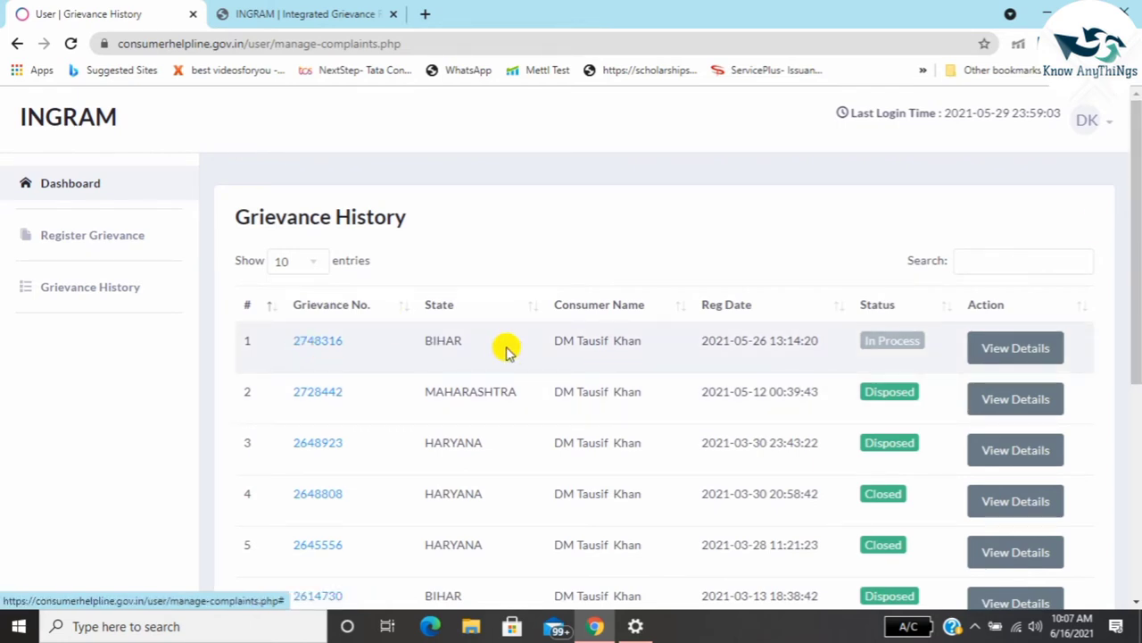
# Step: Go back to the helpline home page, note the toll-free number, and scroll to the registration options
pyautogui.click(251, 11)
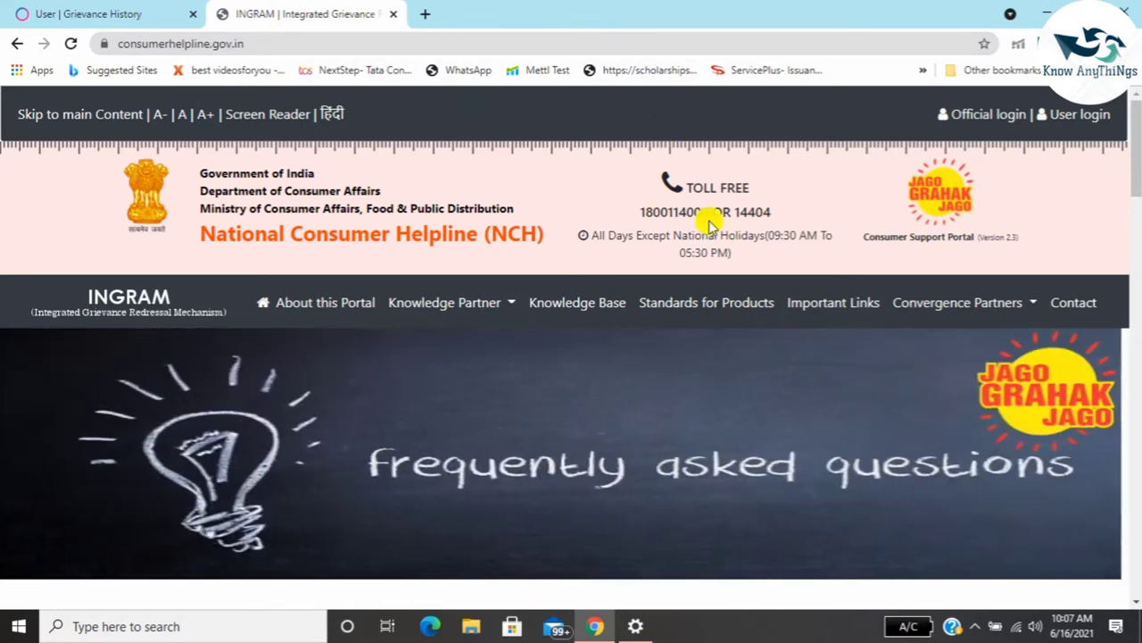
pyautogui.moveTo(638, 215); pyautogui.dragTo(743, 211)
pyautogui.click(739, 206)
pyautogui.scroll(-5, 745, 210)
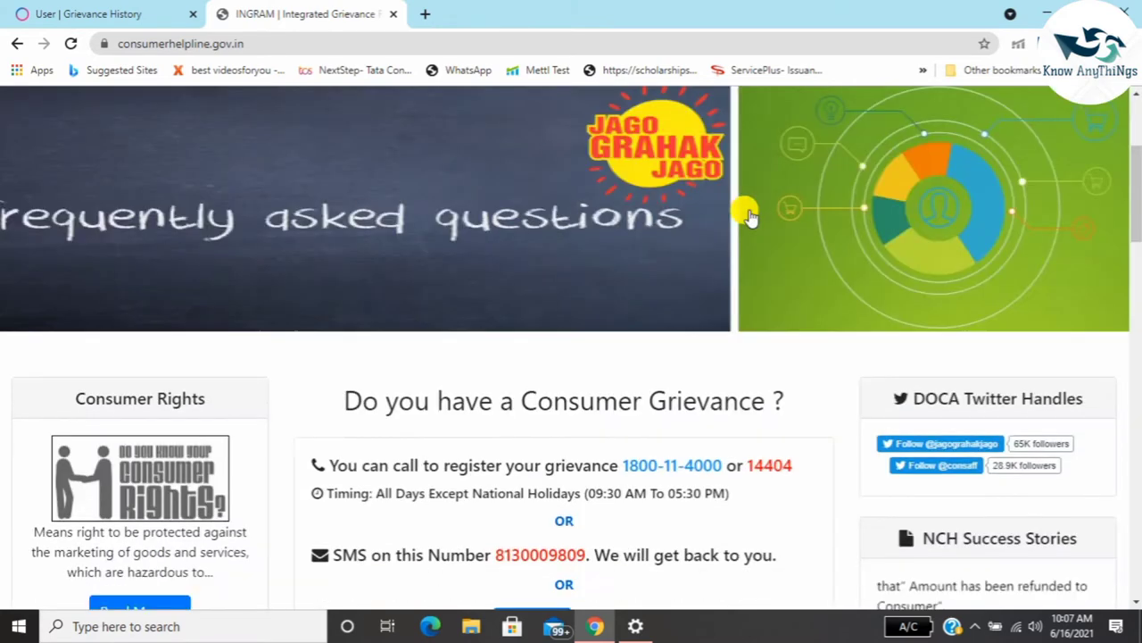
pyautogui.scroll(-2, 750, 210)
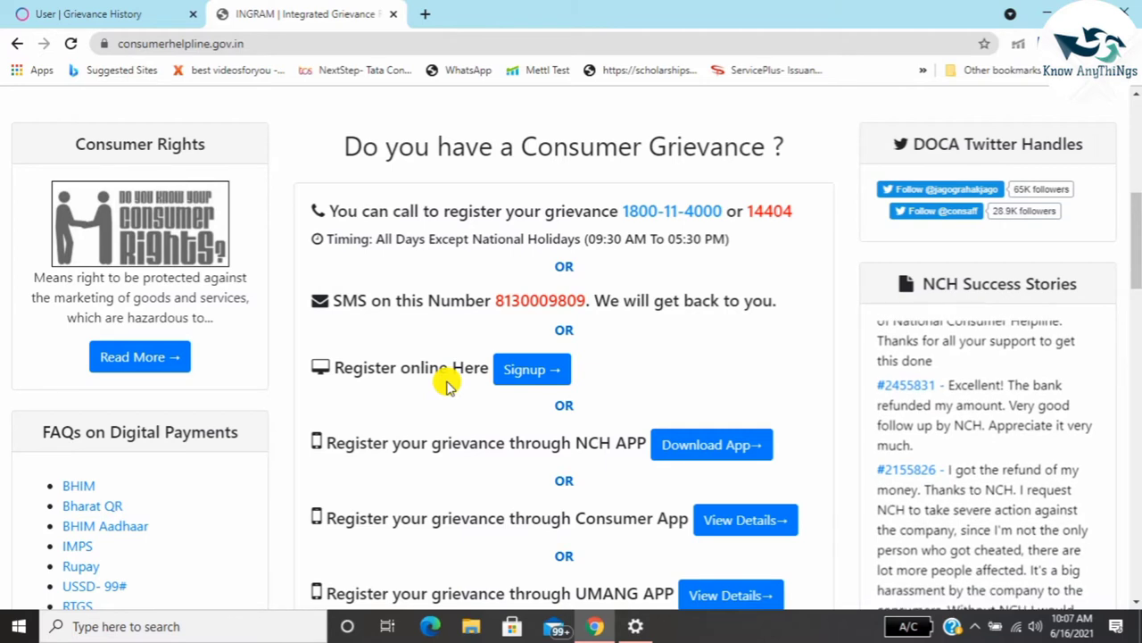
# Step: Open the Consumer Registration Form and set the gender to Male
pyautogui.click(521, 373)
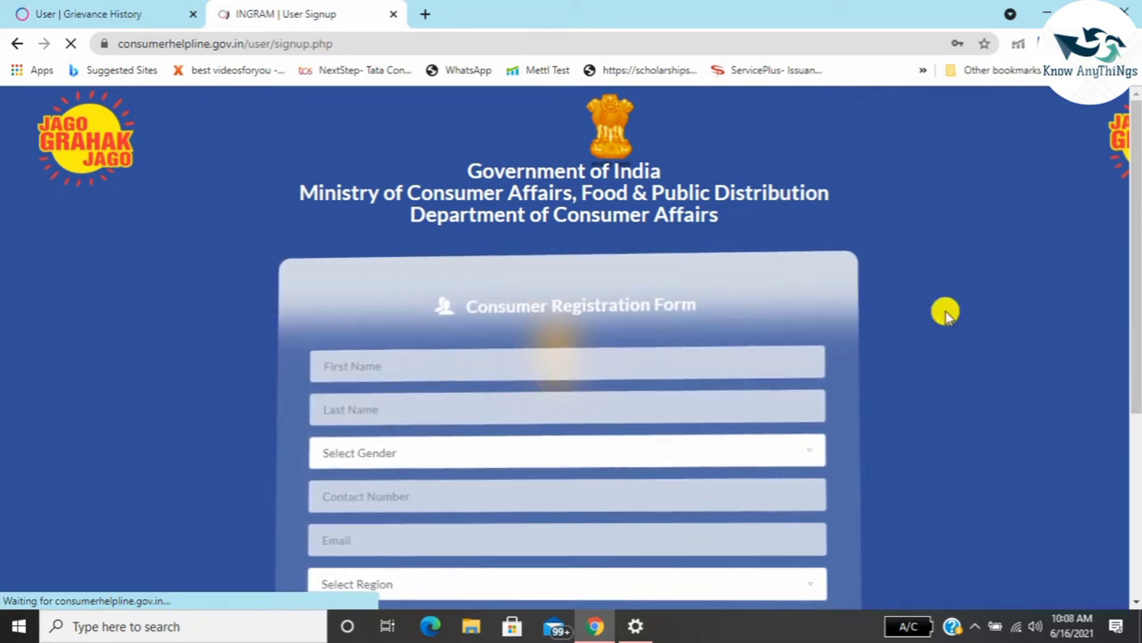
pyautogui.scroll(-2, 1134, 331)
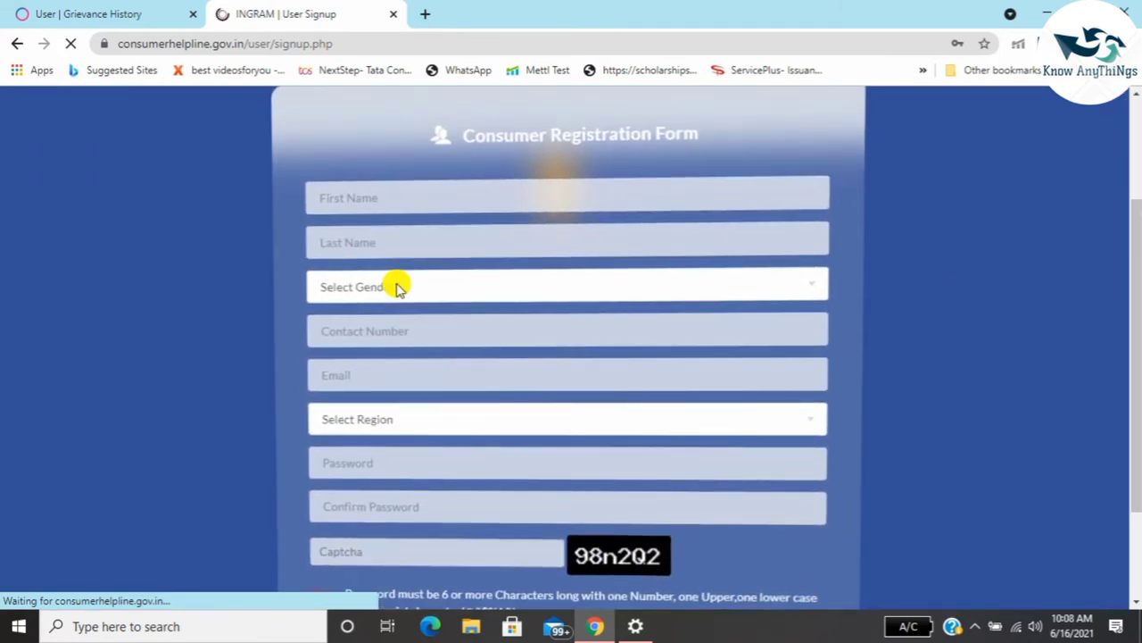
pyautogui.click(391, 286)
pyautogui.click(339, 328)
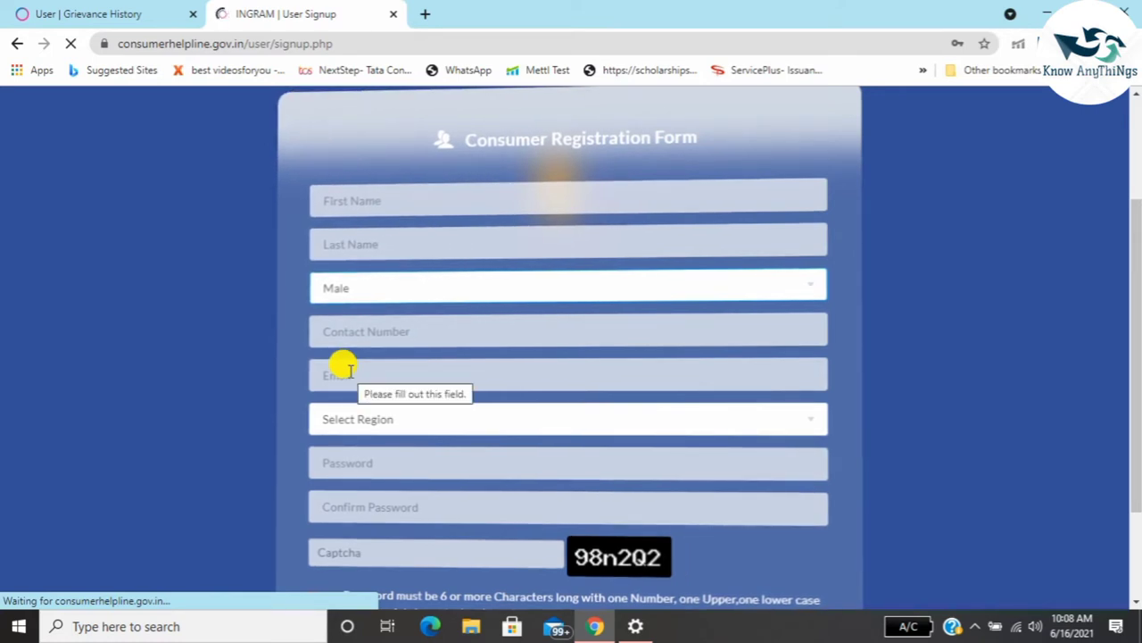
# Step: Set the region to Urban and note the example password format Pass@2016
pyautogui.click(353, 427)
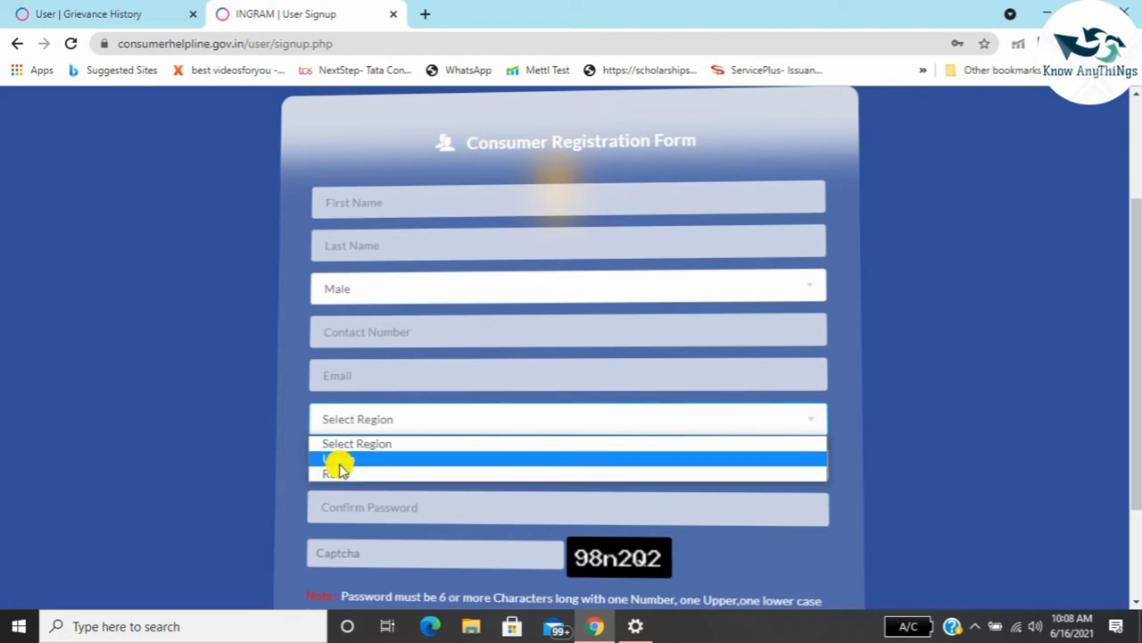
pyautogui.click(339, 462)
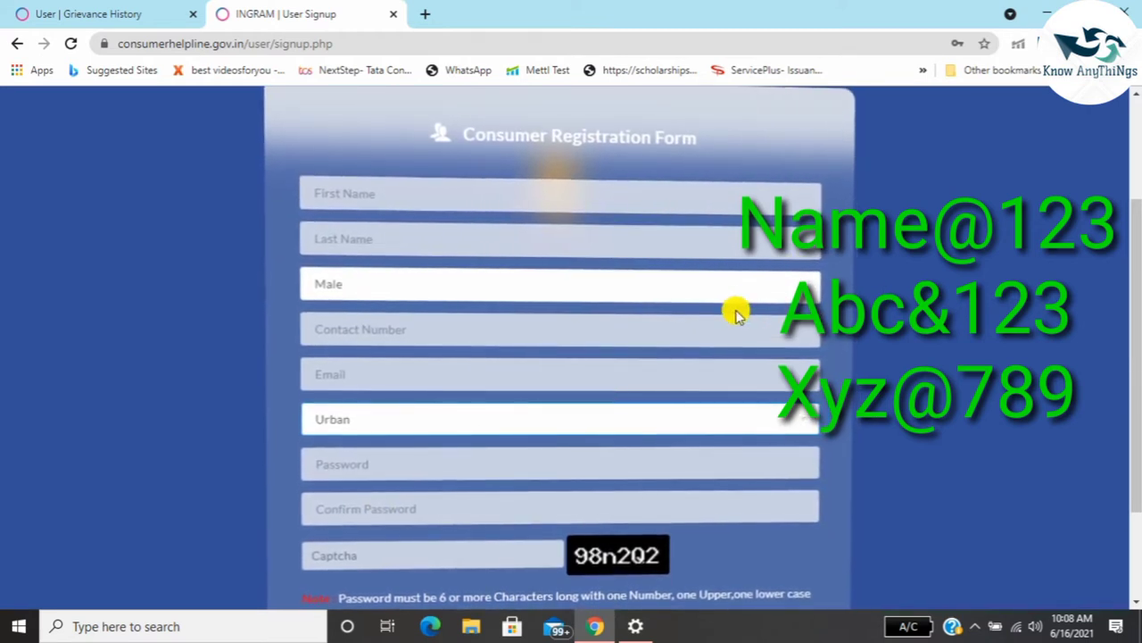
pyautogui.moveTo(1133, 268); pyautogui.dragTo(1134, 343)
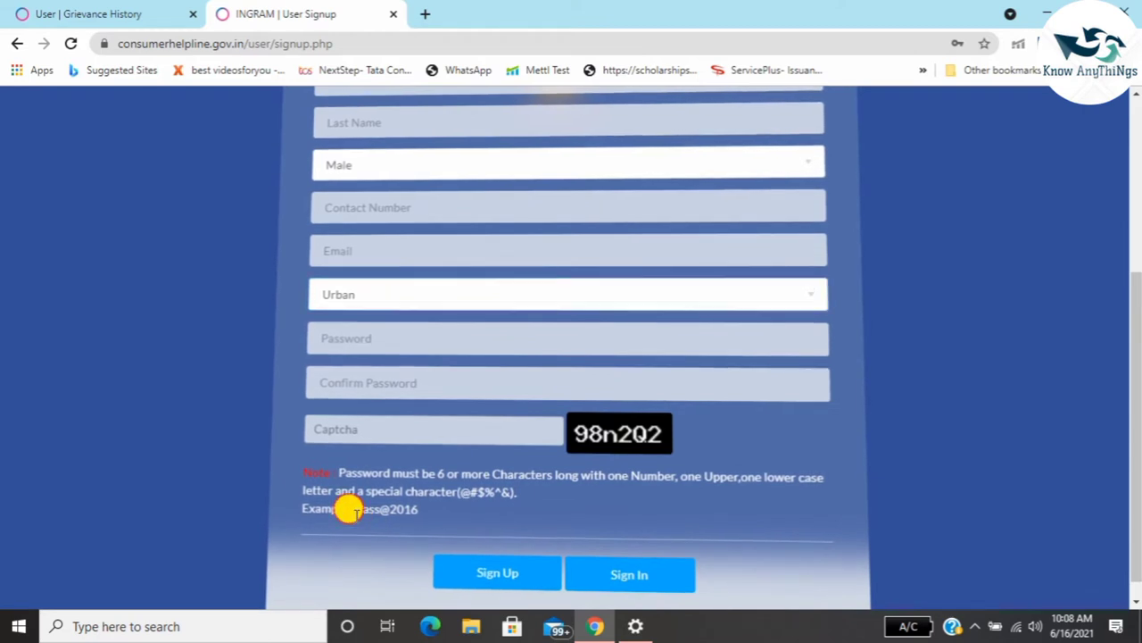
pyautogui.moveTo(355, 511); pyautogui.dragTo(427, 516)
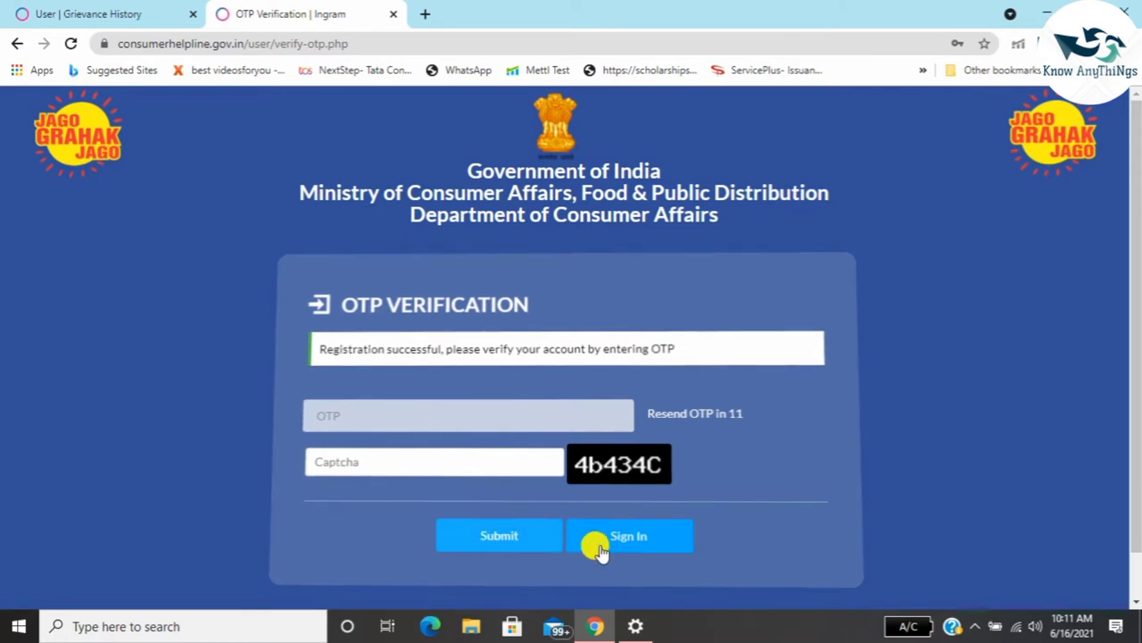
# Step: Sign in to the consumer account with the saved credentials and the captcha text
pyautogui.click(644, 541)
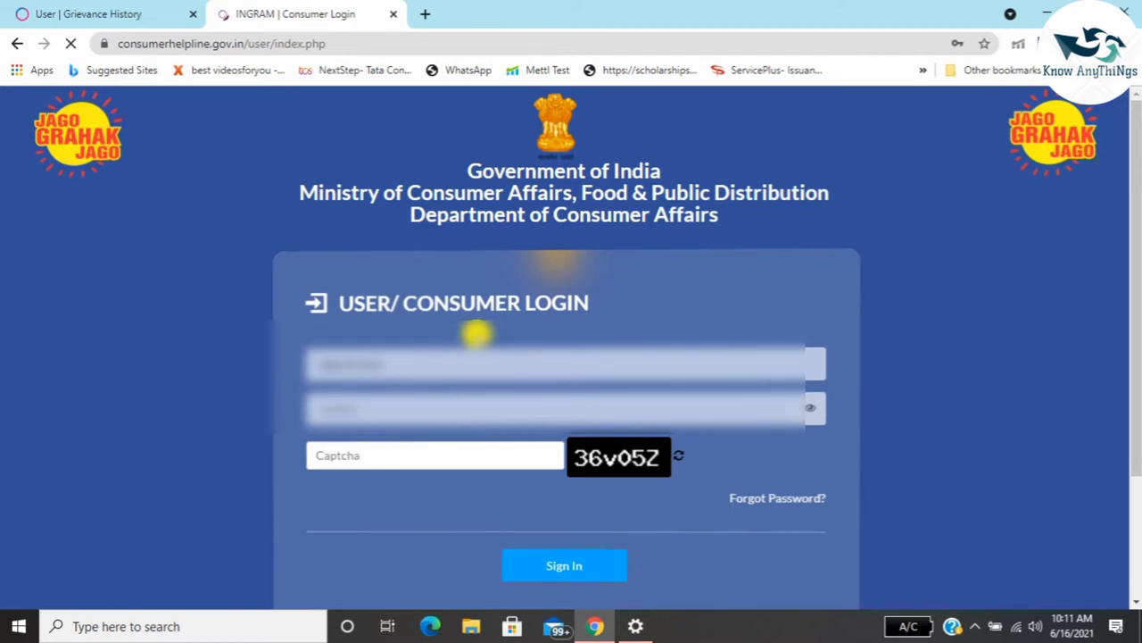
pyautogui.click(382, 361)
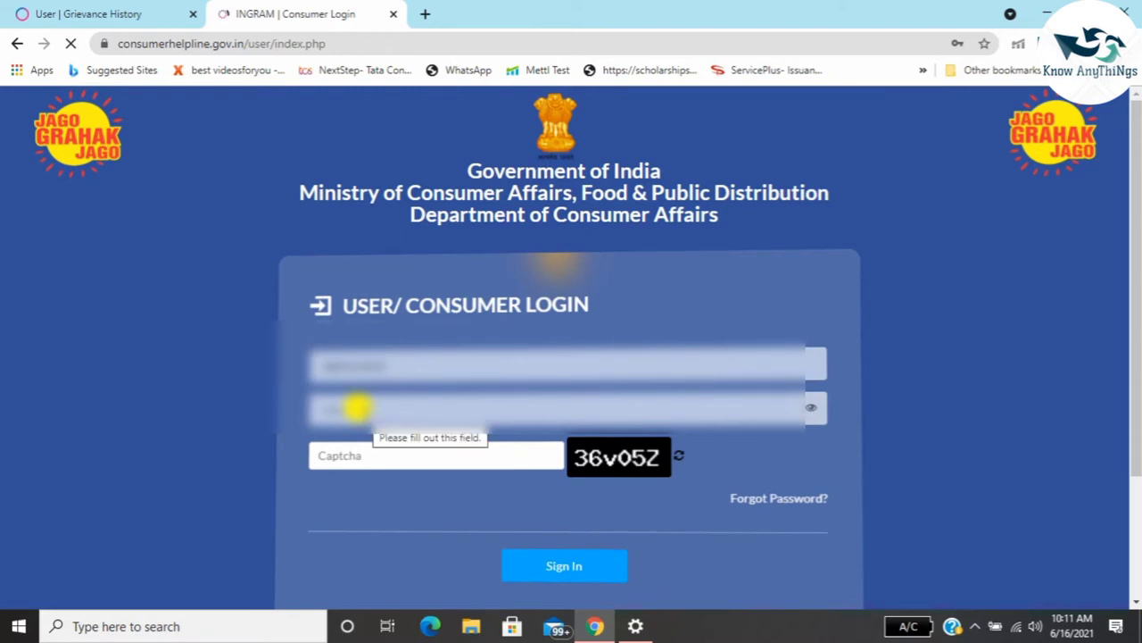
pyautogui.click(392, 361)
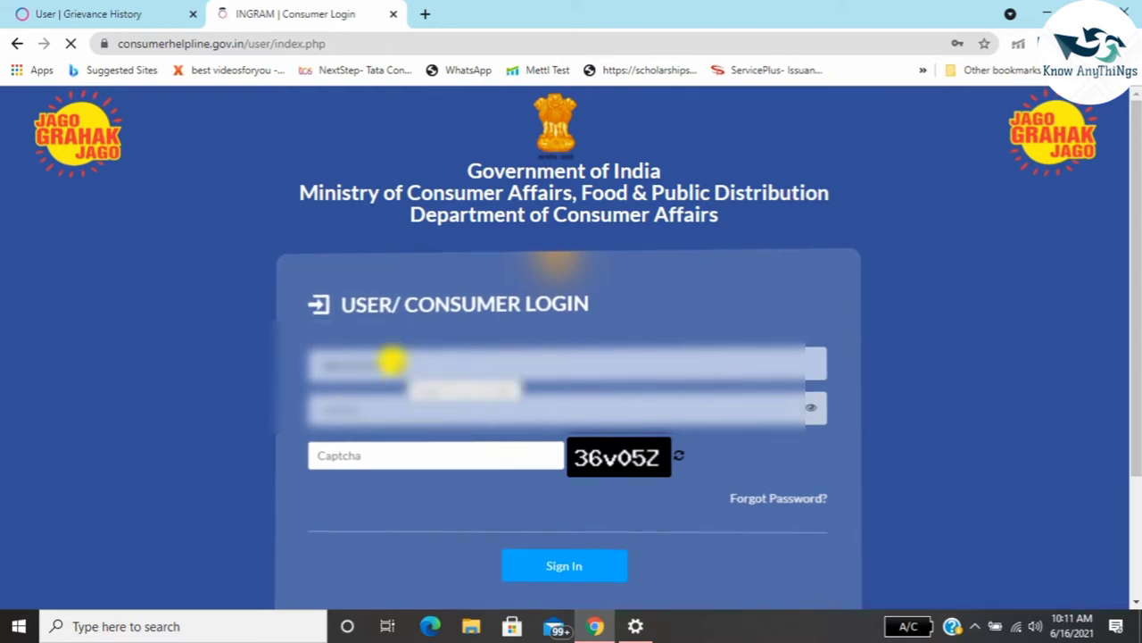
pyautogui.click(349, 448)
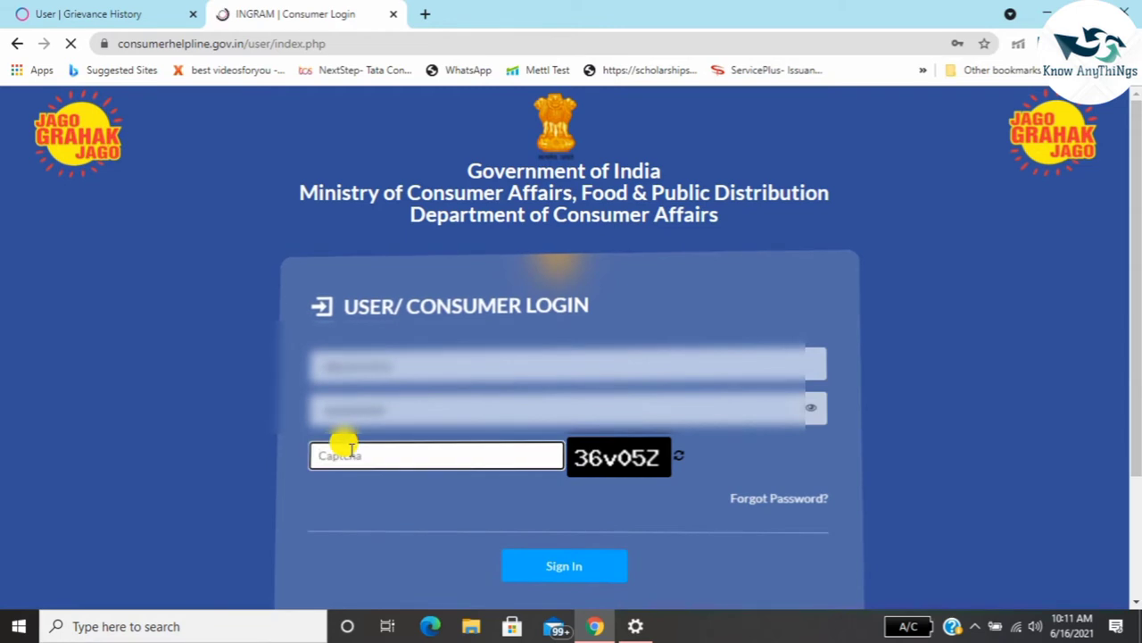
pyautogui.write('36v05Z')
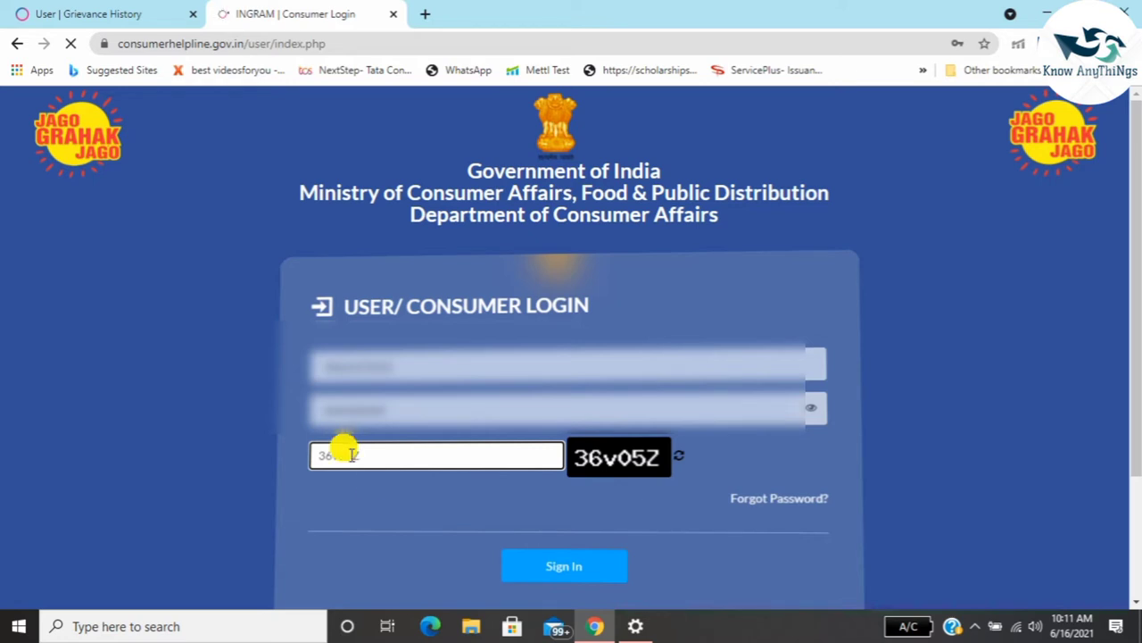
pyautogui.click(576, 575)
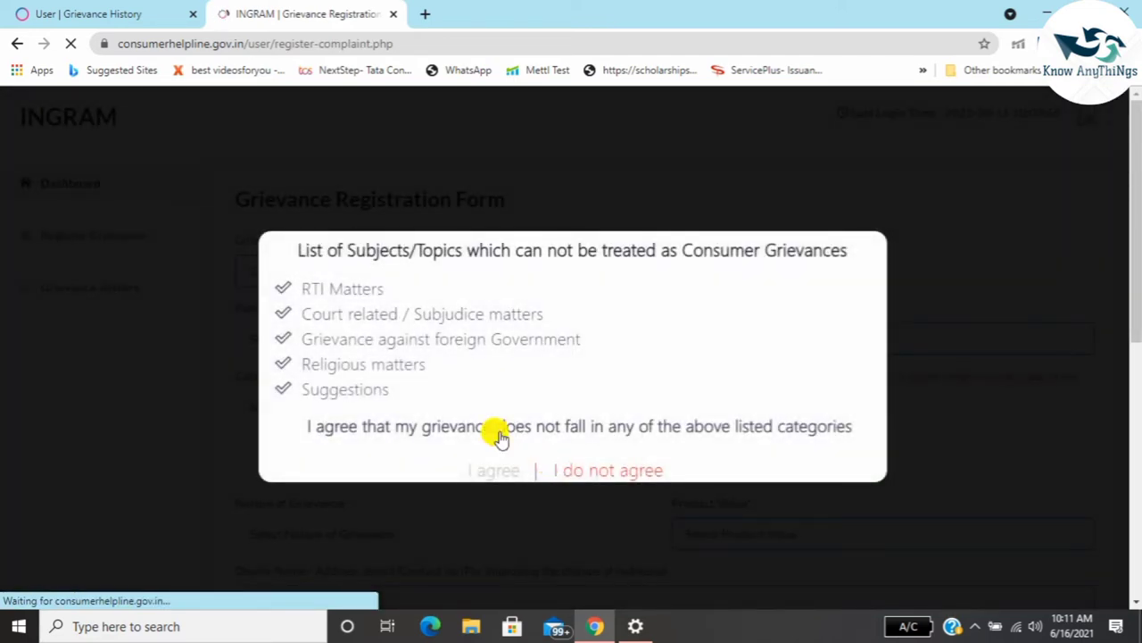
# Step: Review the excluded subjects (RTI, court/subjudice, foreign Government matters) and agree the grievance isn't one
pyautogui.moveTo(303, 290); pyautogui.dragTo(385, 294)
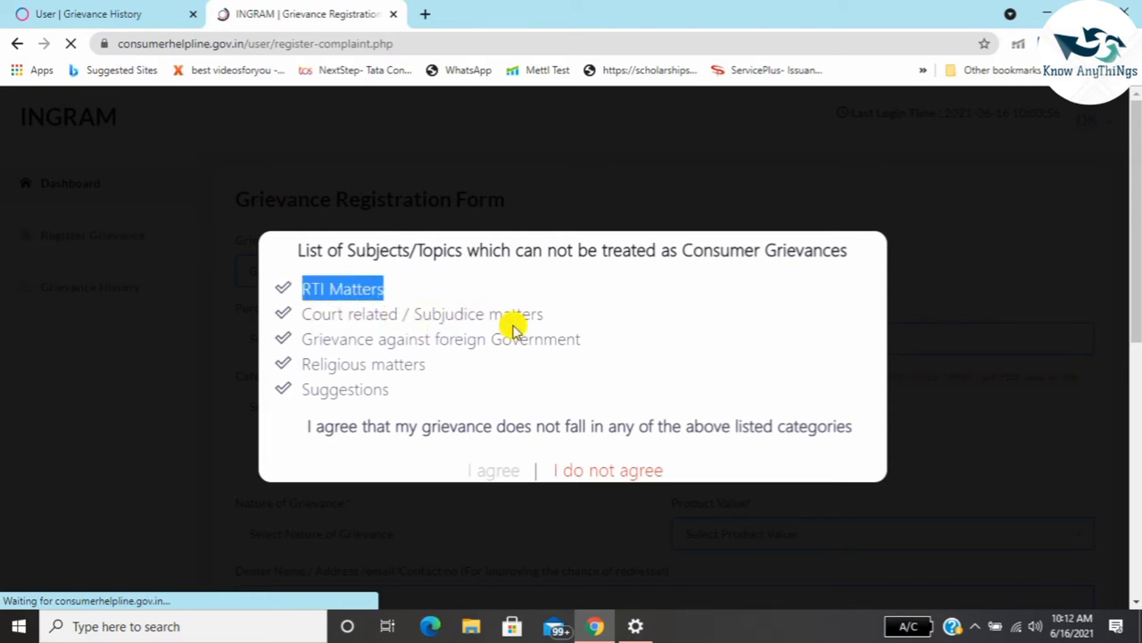
pyautogui.moveTo(544, 313); pyautogui.dragTo(290, 319)
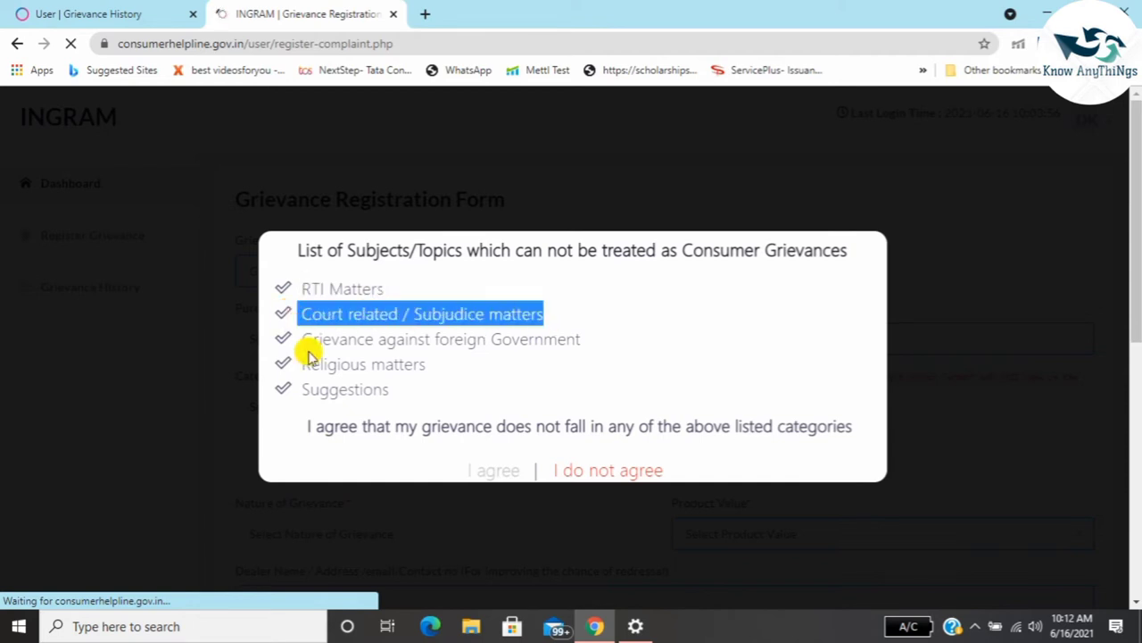
pyautogui.click(402, 339)
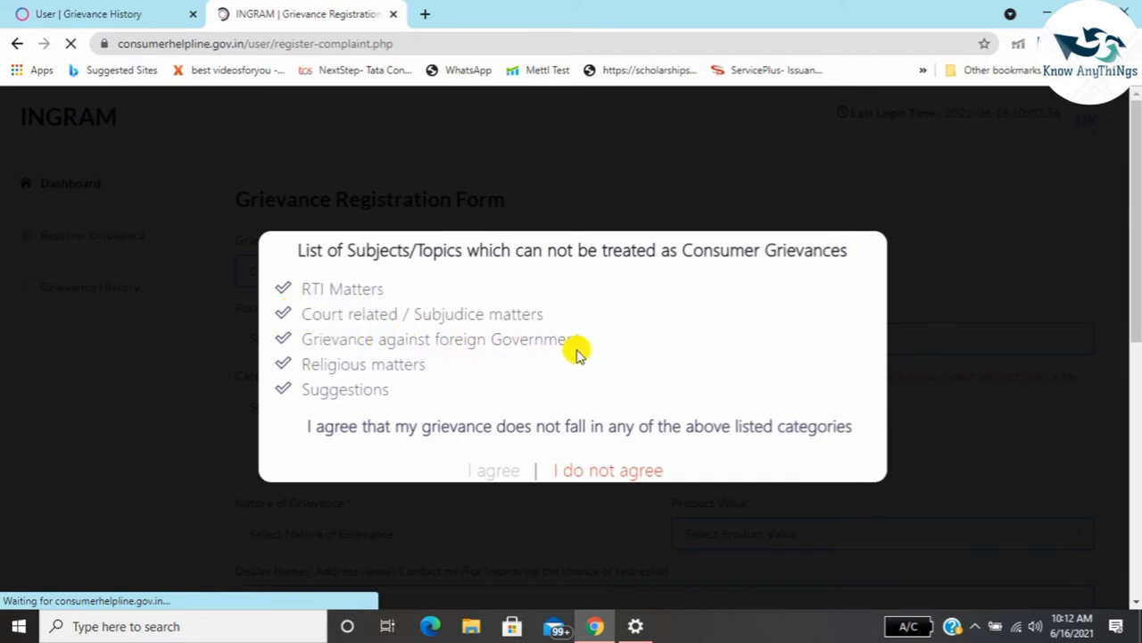
pyautogui.moveTo(581, 342); pyautogui.dragTo(299, 353)
pyautogui.click(296, 353)
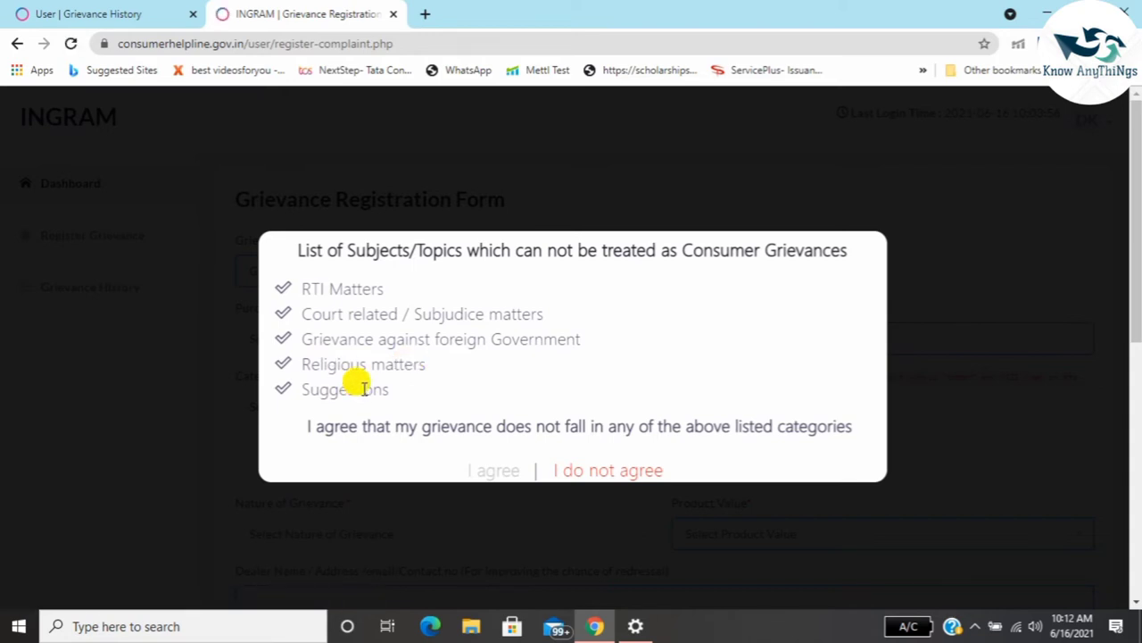
pyautogui.click(491, 469)
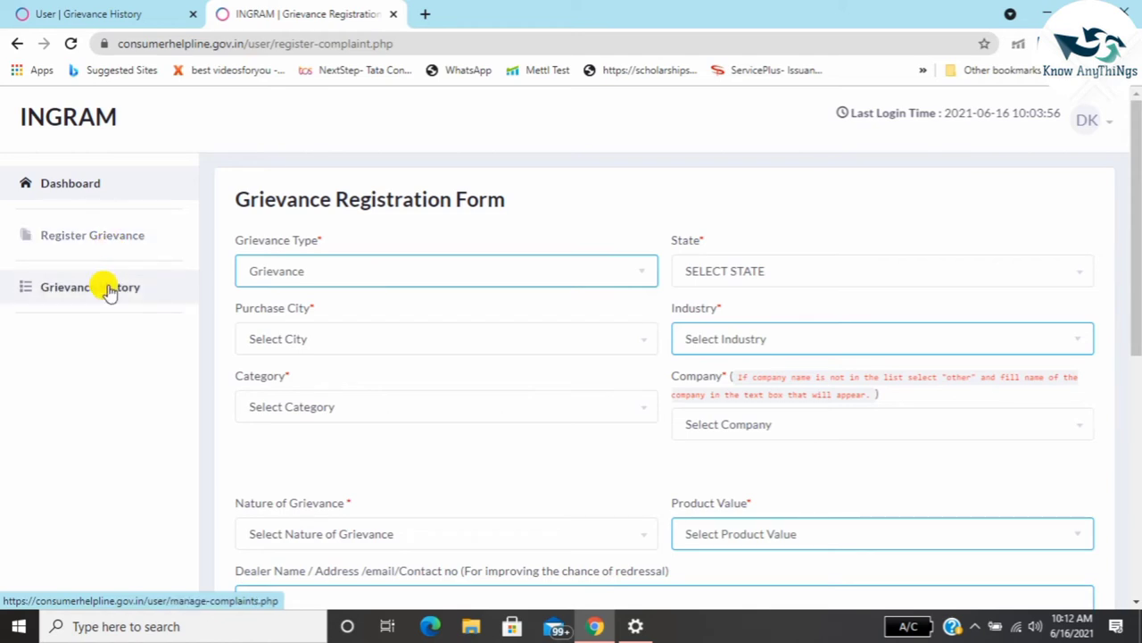
# Step: Keep Grievance as the grievance type and set the state to HARYANA
pyautogui.click(286, 273)
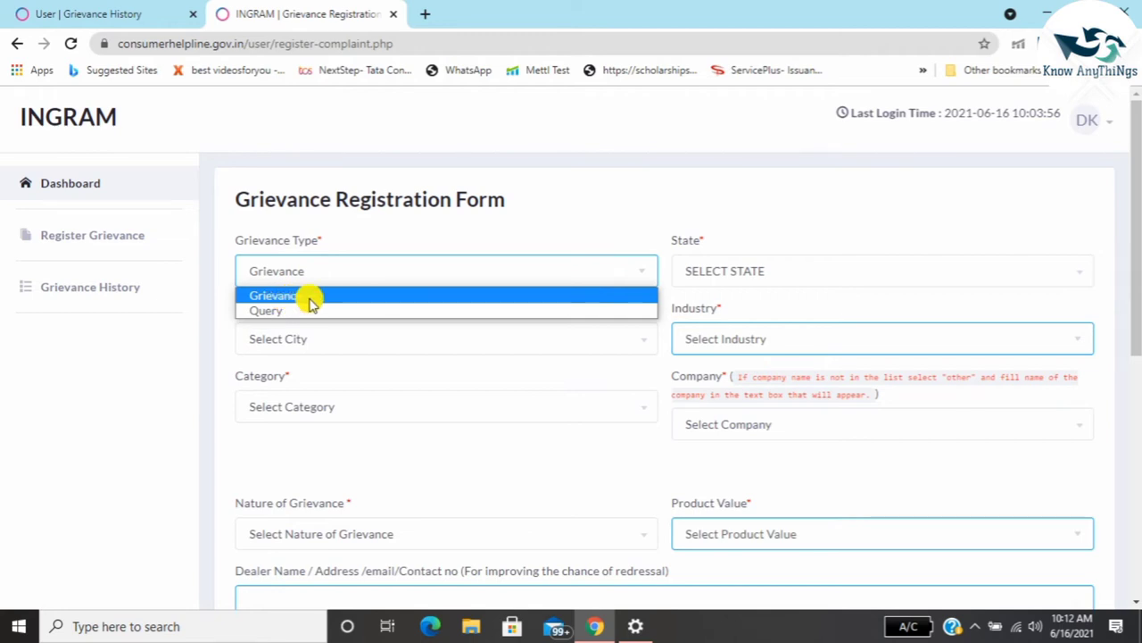
pyautogui.click(286, 297)
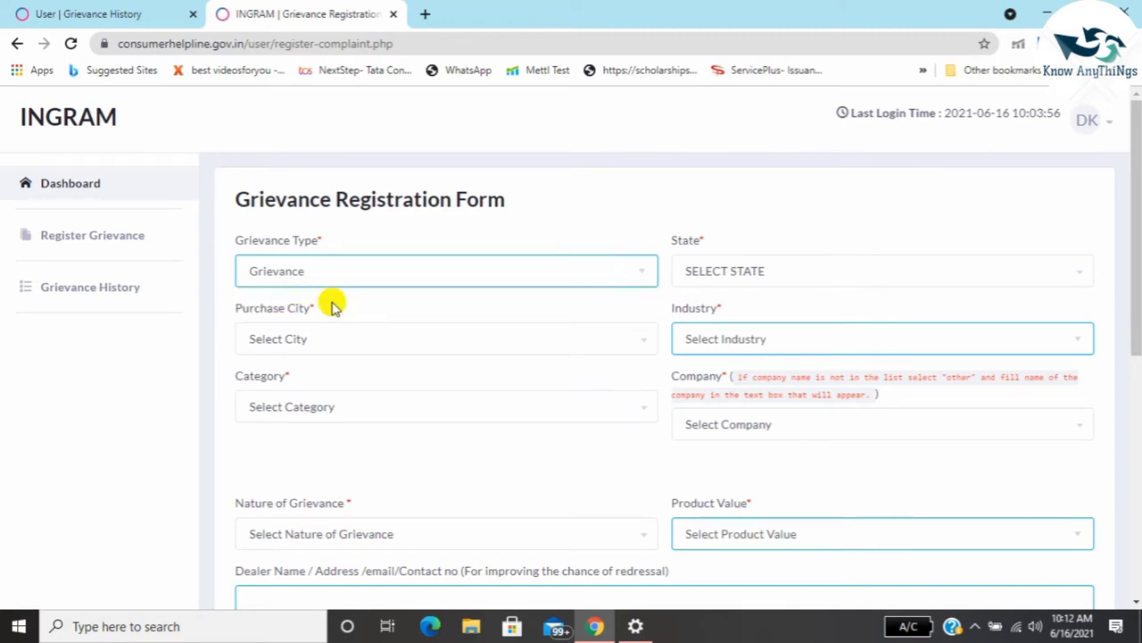
pyautogui.click(703, 287)
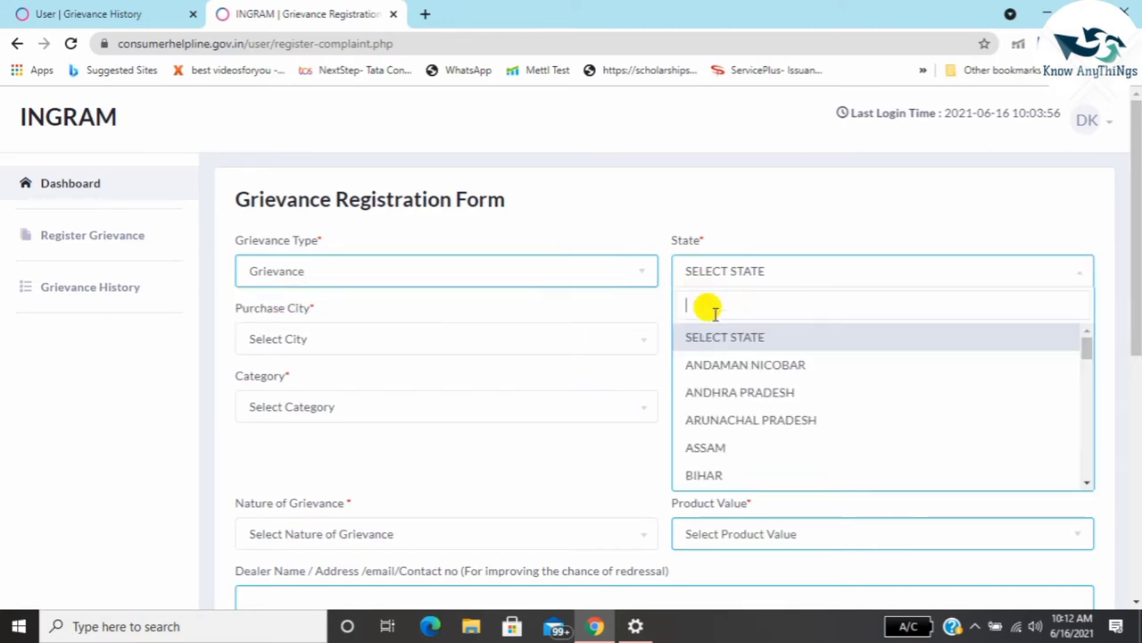
pyautogui.scroll(-2, 714, 428)
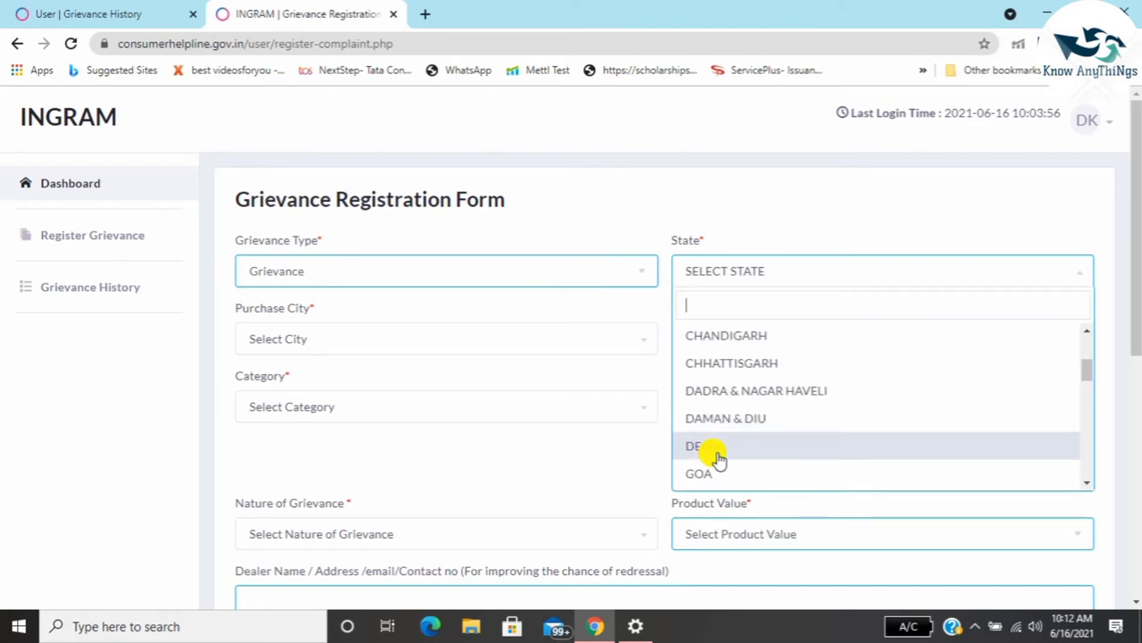
pyautogui.write('hh')
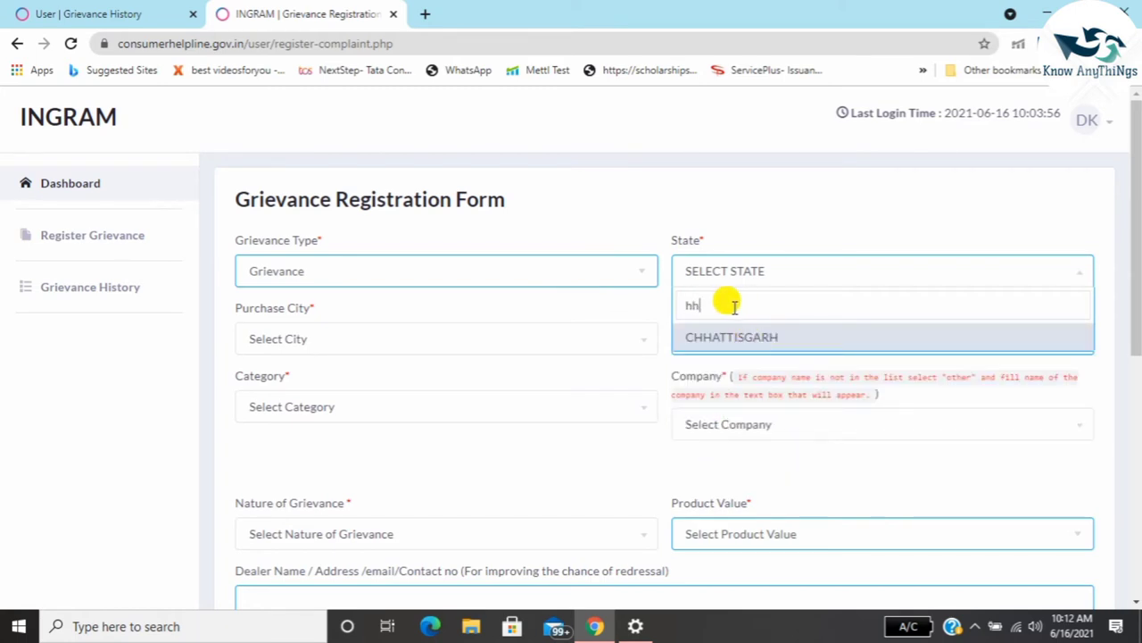
pyautogui.press('BackSpace')
pyautogui.write('ar')
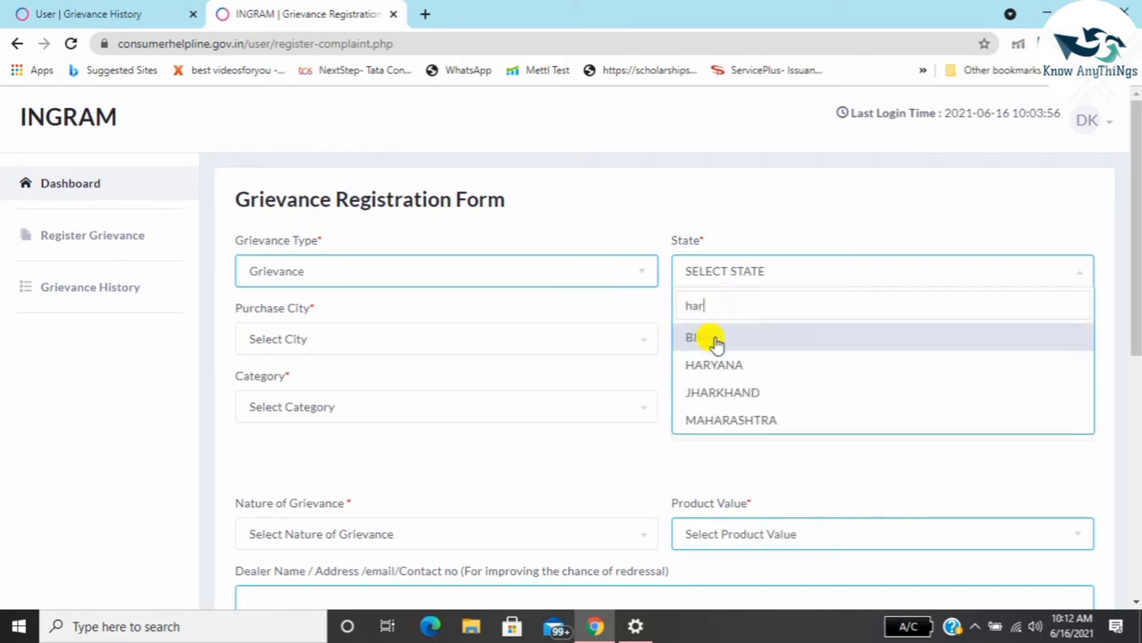
pyautogui.click(699, 362)
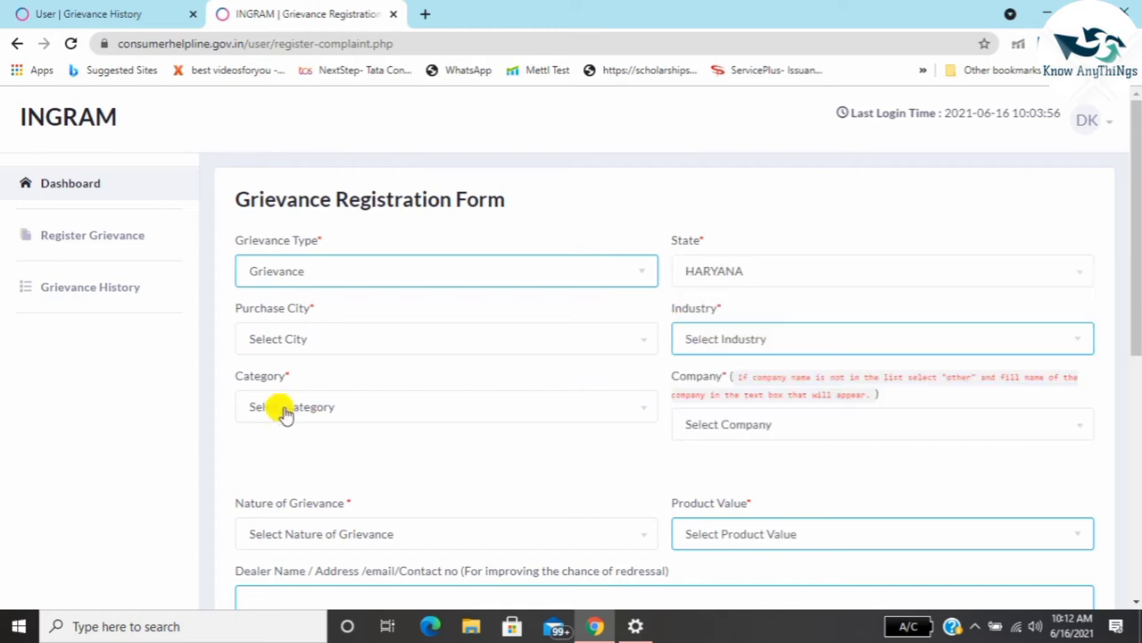
# Step: Set the purchase city to Gurgaon
pyautogui.click(294, 340)
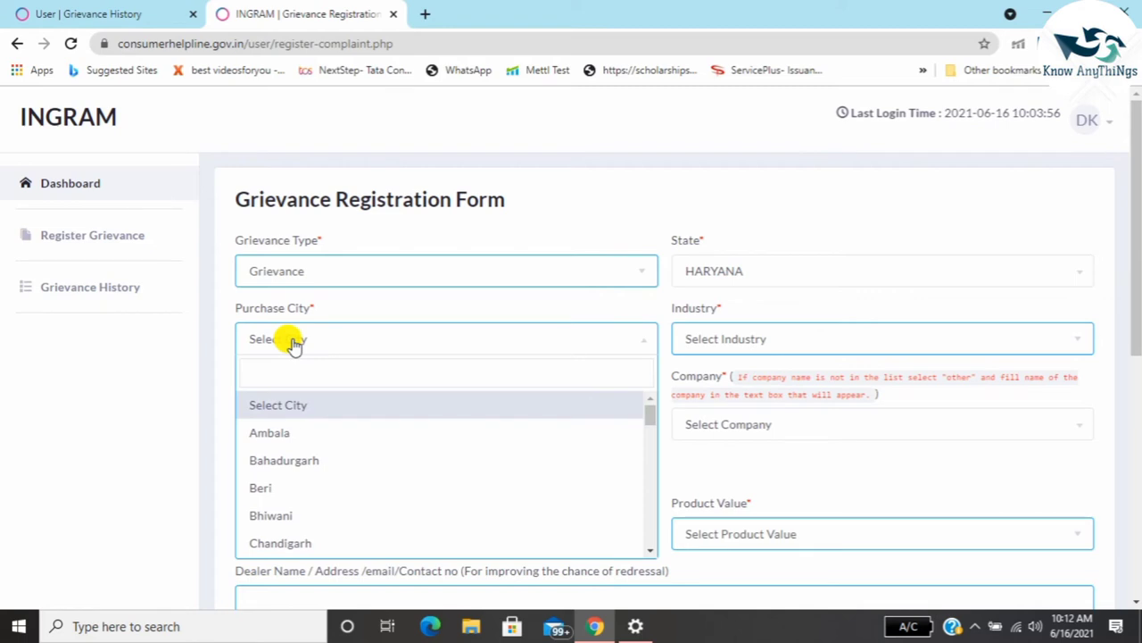
pyautogui.write('gu')
pyautogui.click(272, 400)
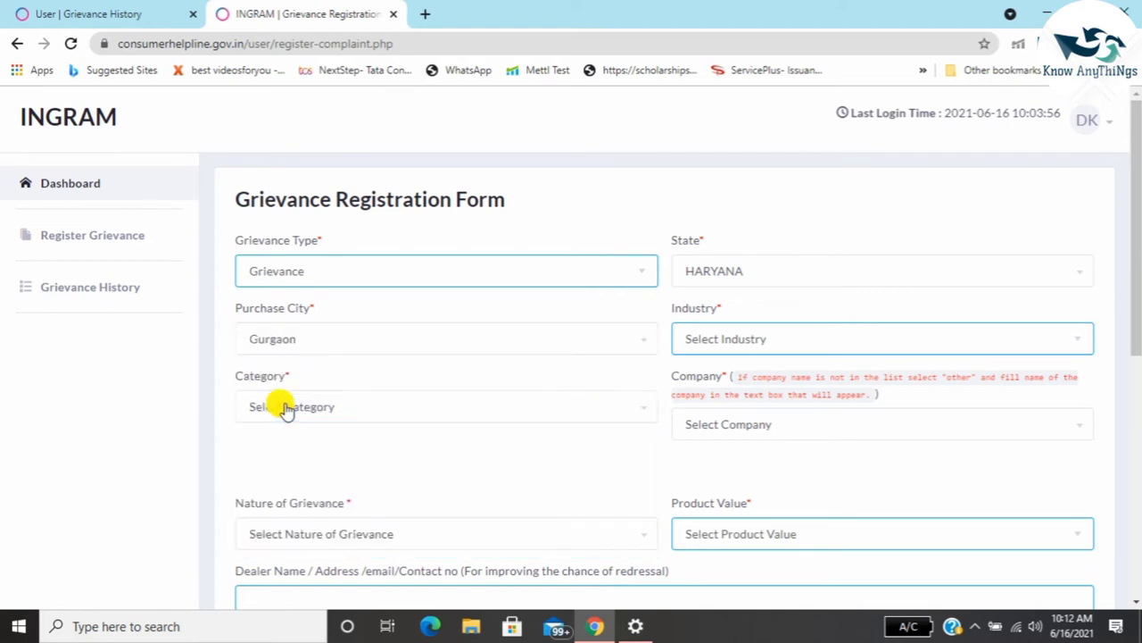
pyautogui.click(766, 344)
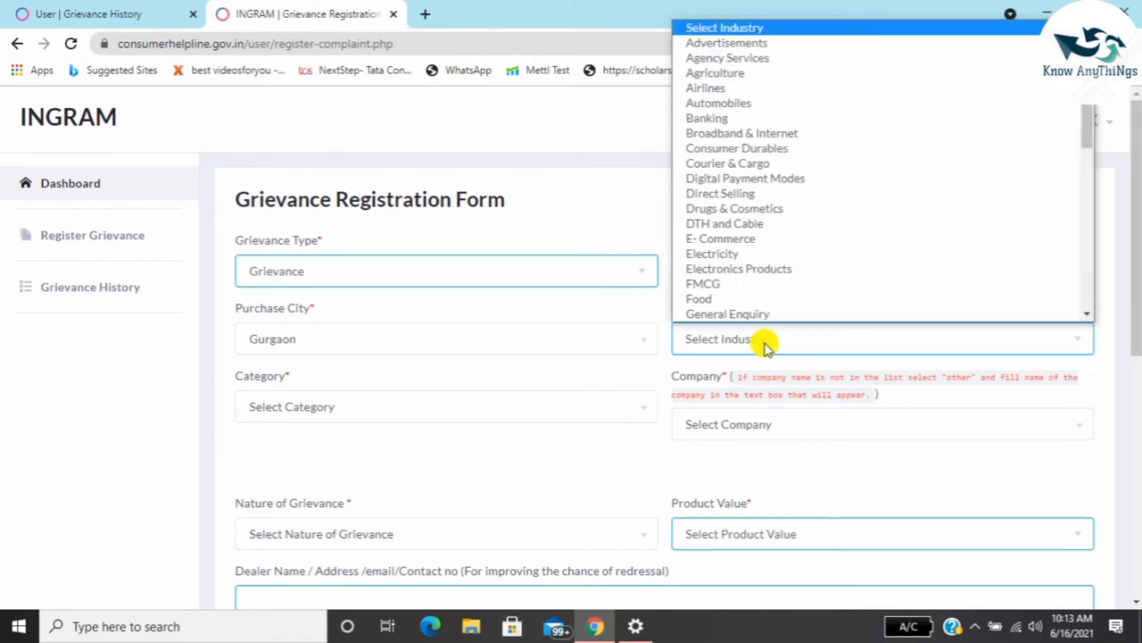
# Step: Choose E- Commerce from the Industry list
pyautogui.scroll(-1, 770, 286)
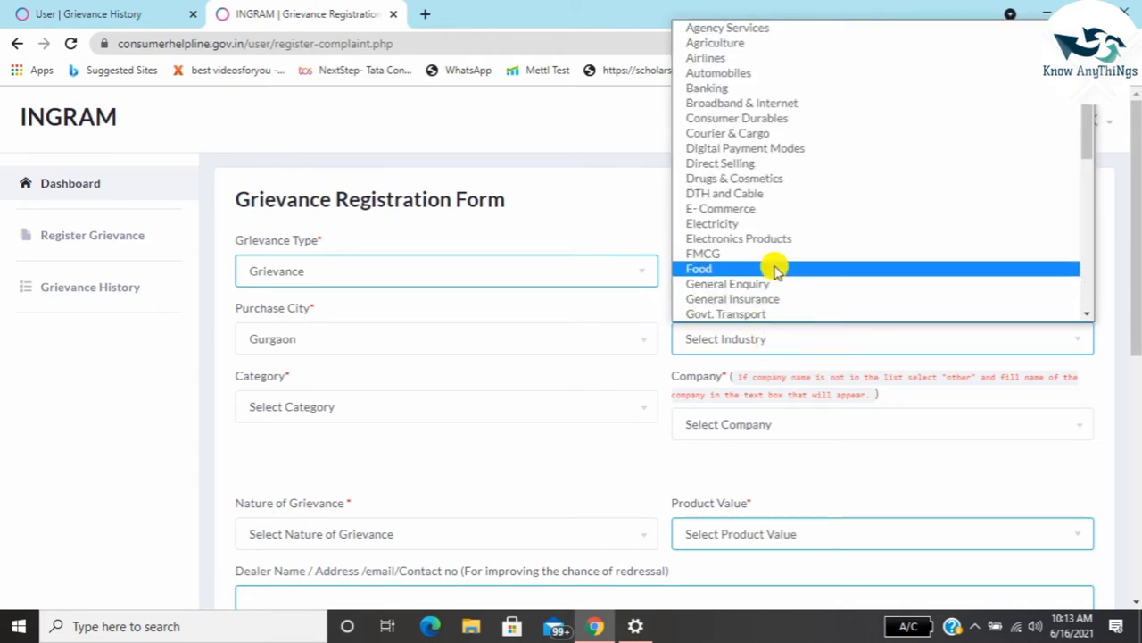
pyautogui.scroll(-5, 770, 265)
pyautogui.scroll(1, 772, 266)
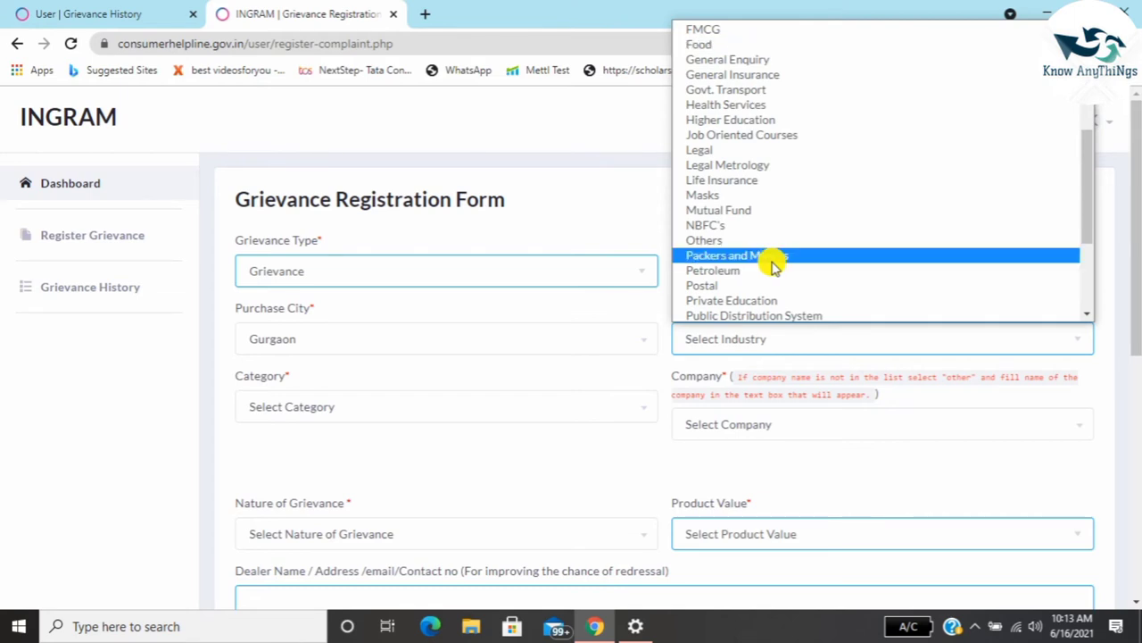
pyautogui.scroll(-4, 772, 265)
pyautogui.scroll(2, 773, 266)
pyautogui.scroll(-2, 773, 266)
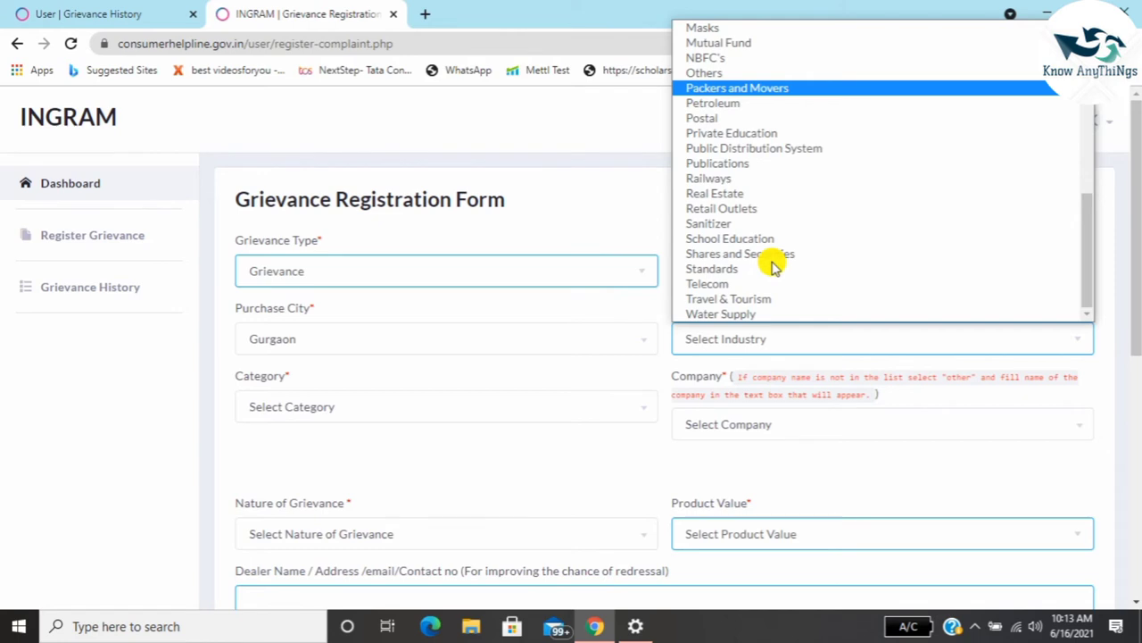
pyautogui.scroll(8, 773, 266)
pyautogui.scroll(-2, 771, 259)
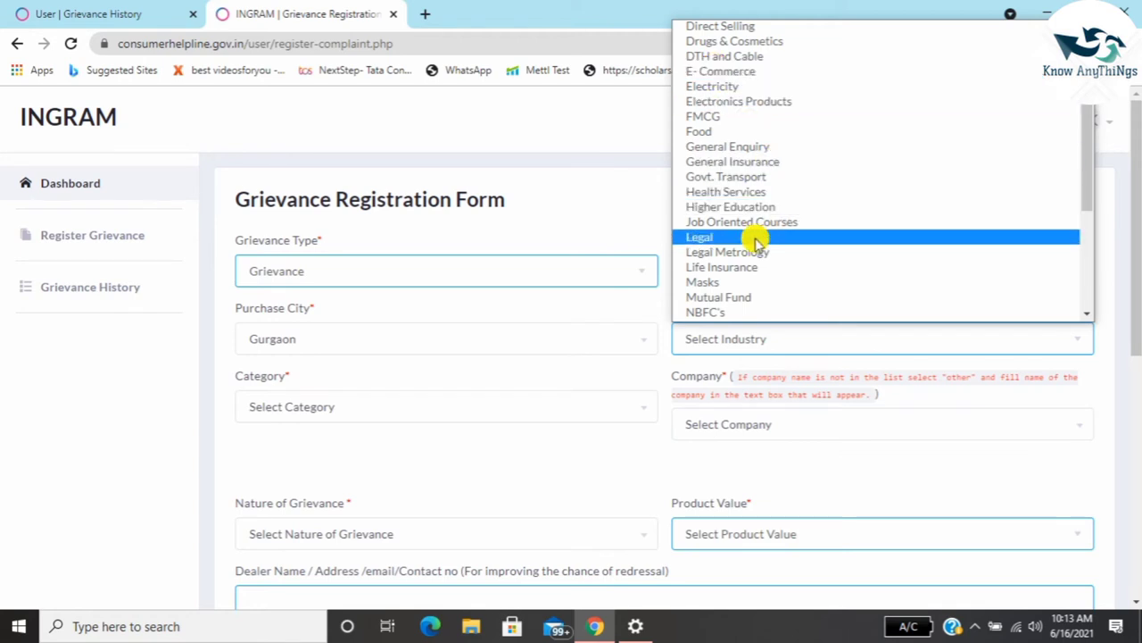
pyautogui.click(720, 71)
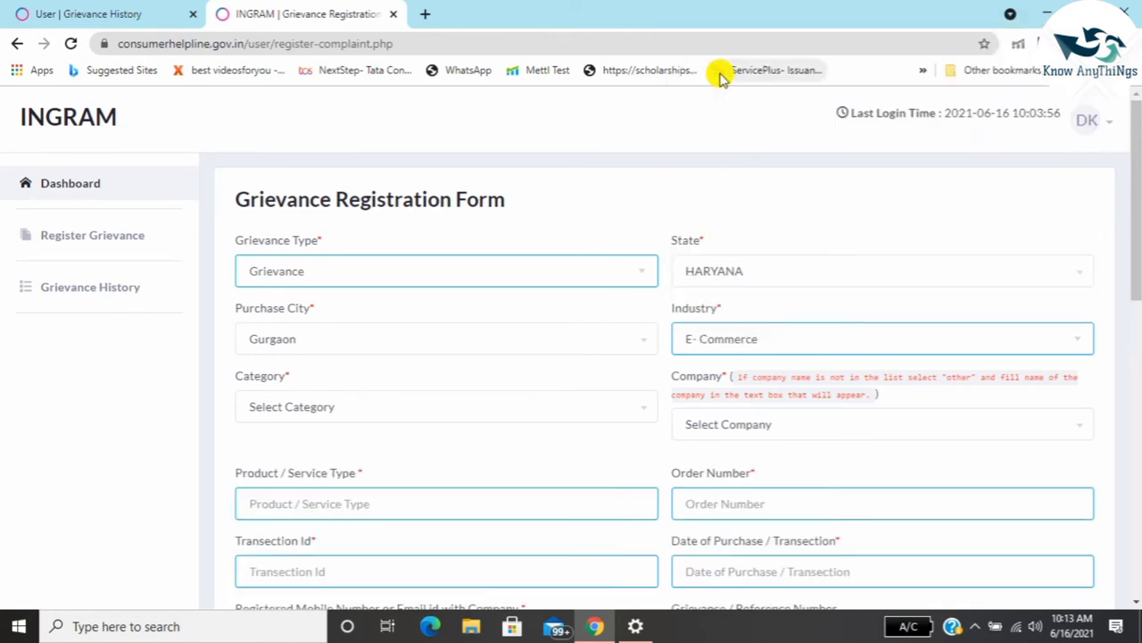
# Step: Pick Online Shopping from the grievance Category list
pyautogui.click(302, 411)
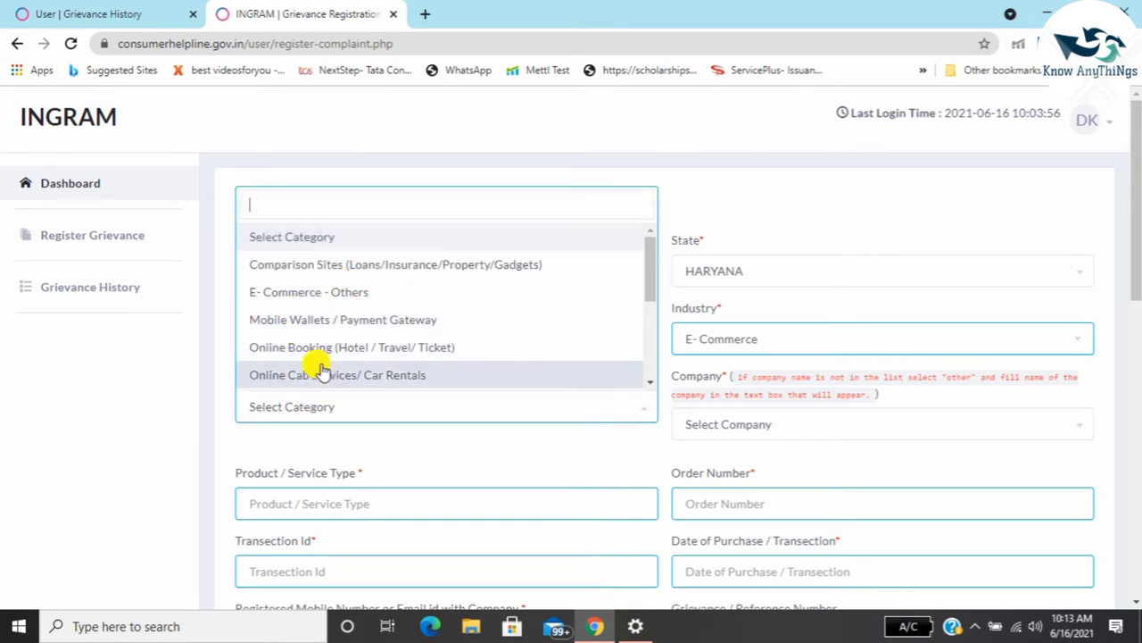
pyautogui.scroll(-5, 321, 369)
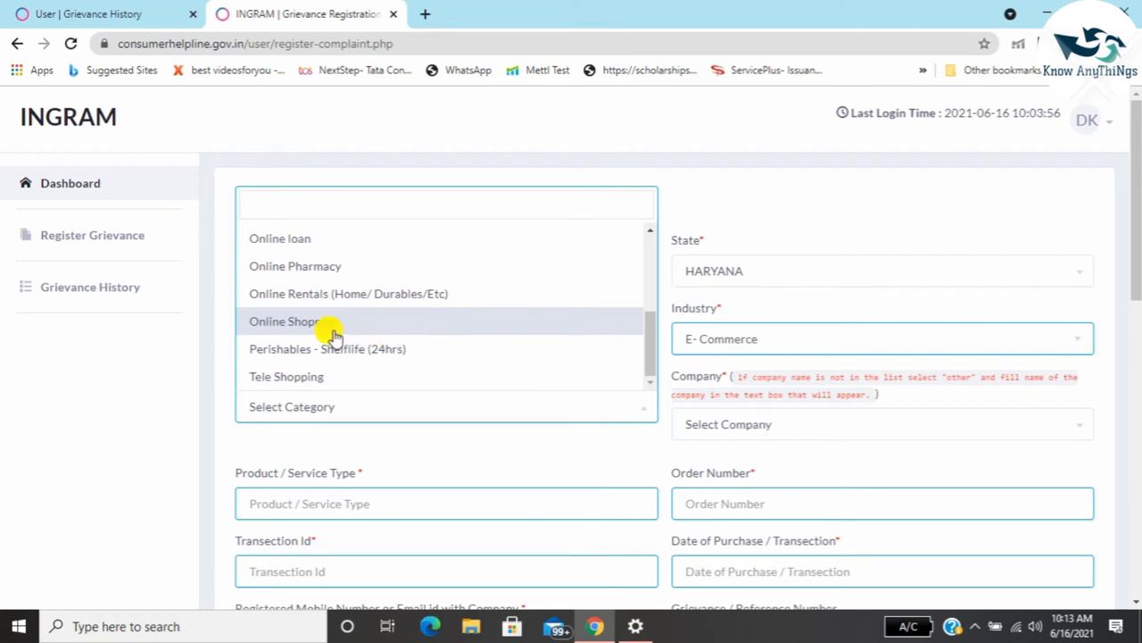
pyautogui.scroll(3, 331, 332)
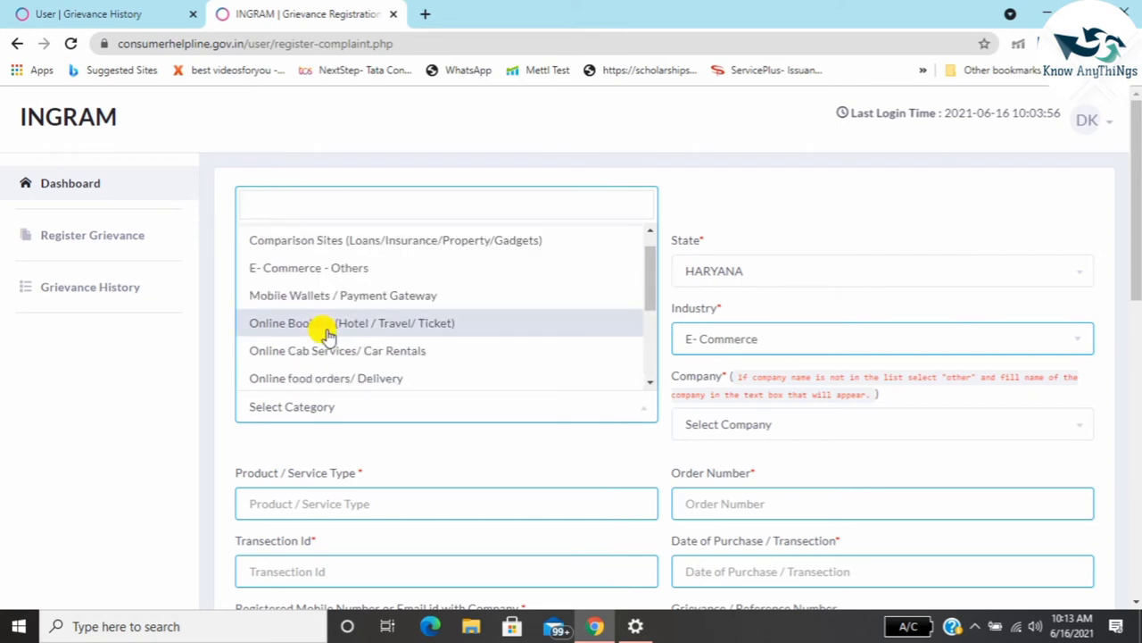
pyautogui.scroll(-3, 328, 332)
pyautogui.click(281, 325)
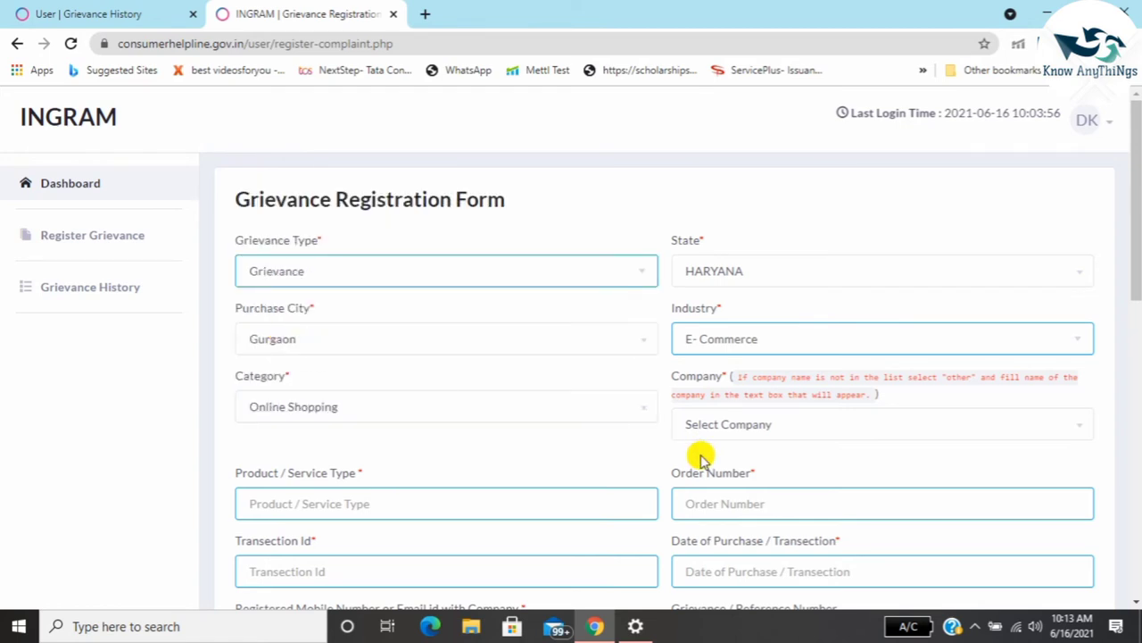
# Step: Select Amazon.in (Amazon Seller Services Private Limited) as the company
pyautogui.click(756, 425)
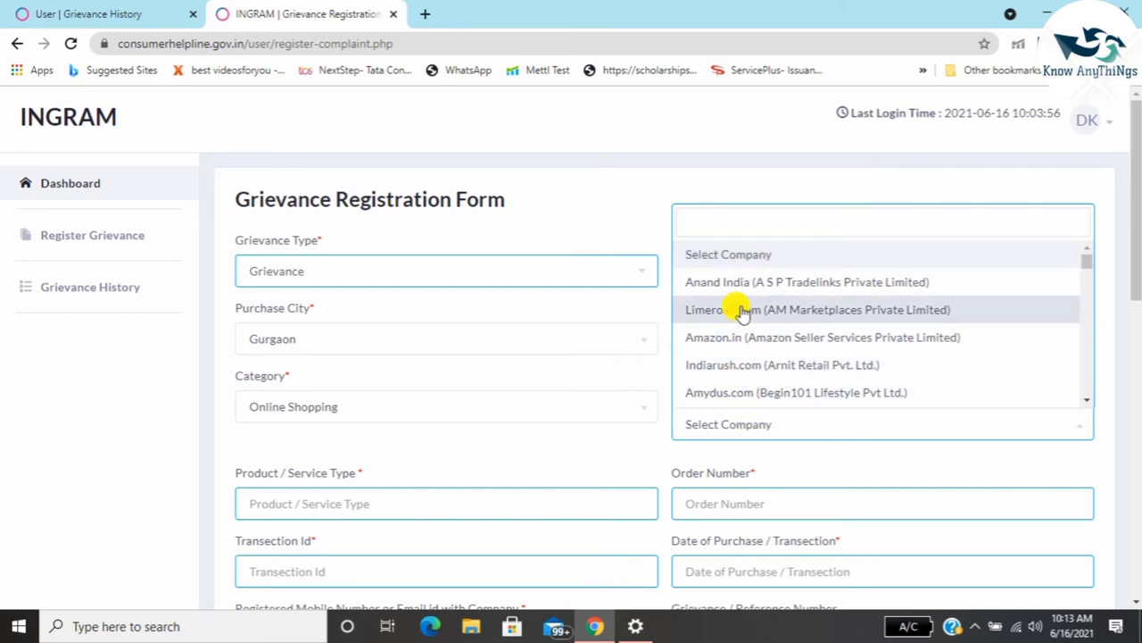
pyautogui.write('fli')
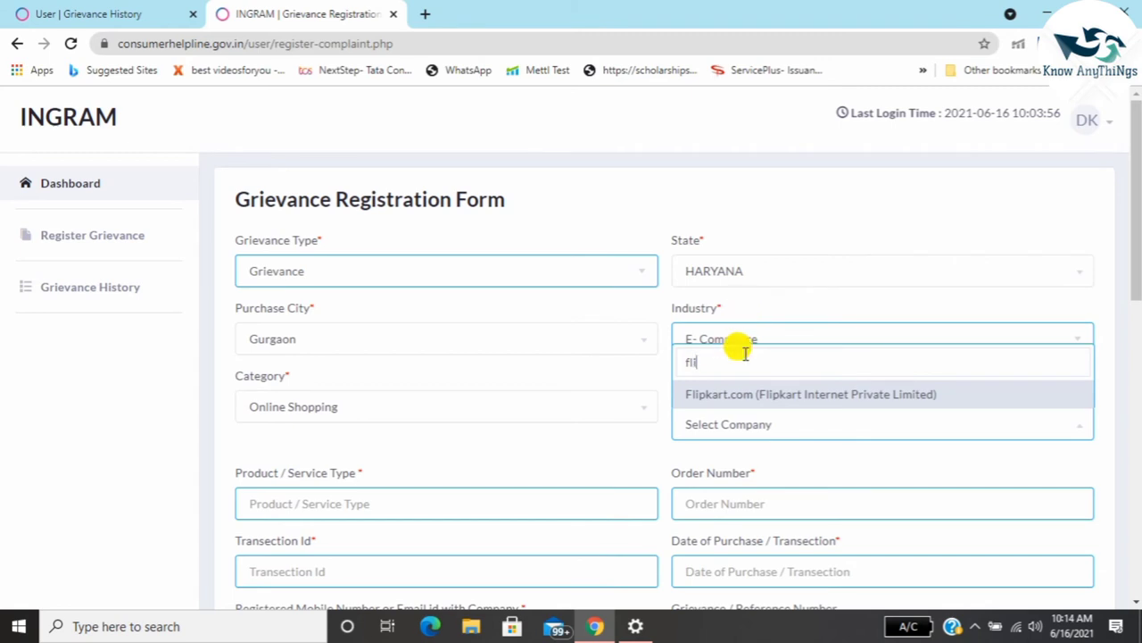
pyautogui.press('BackSpace')
pyautogui.press('BackSpace')
pyautogui.press('BackSpace')
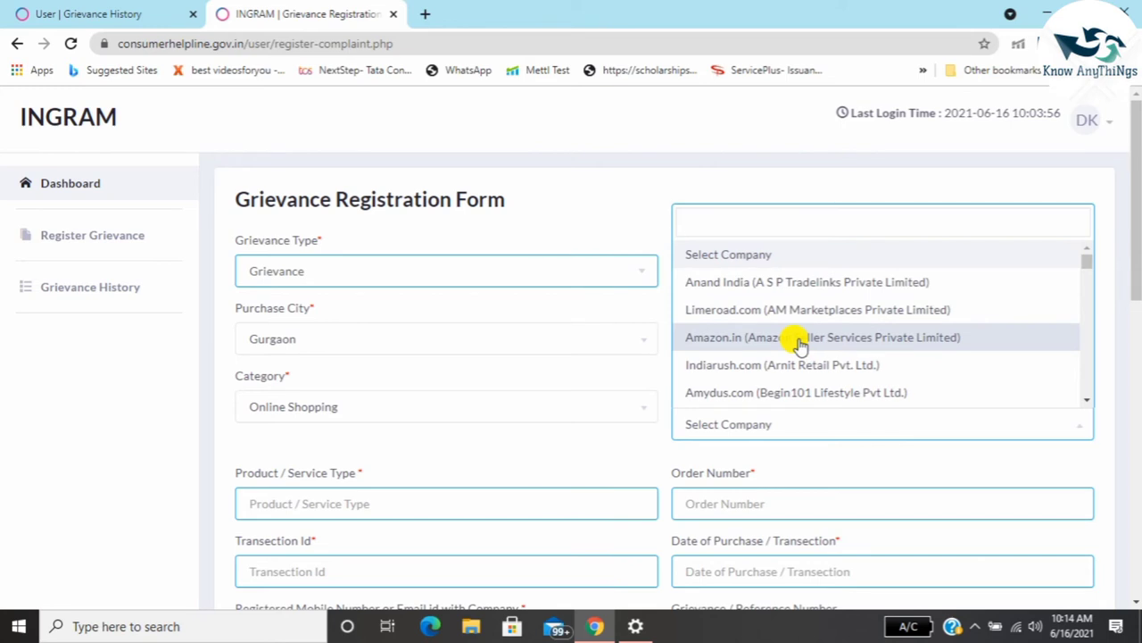
pyautogui.click(721, 337)
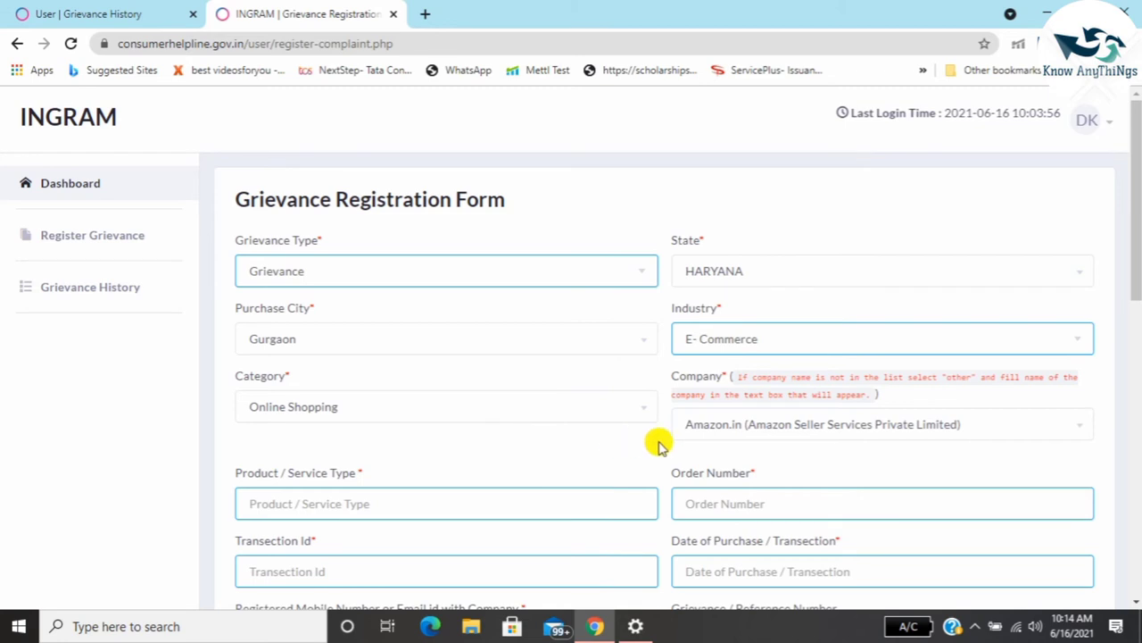
pyautogui.scroll(-1, 580, 440)
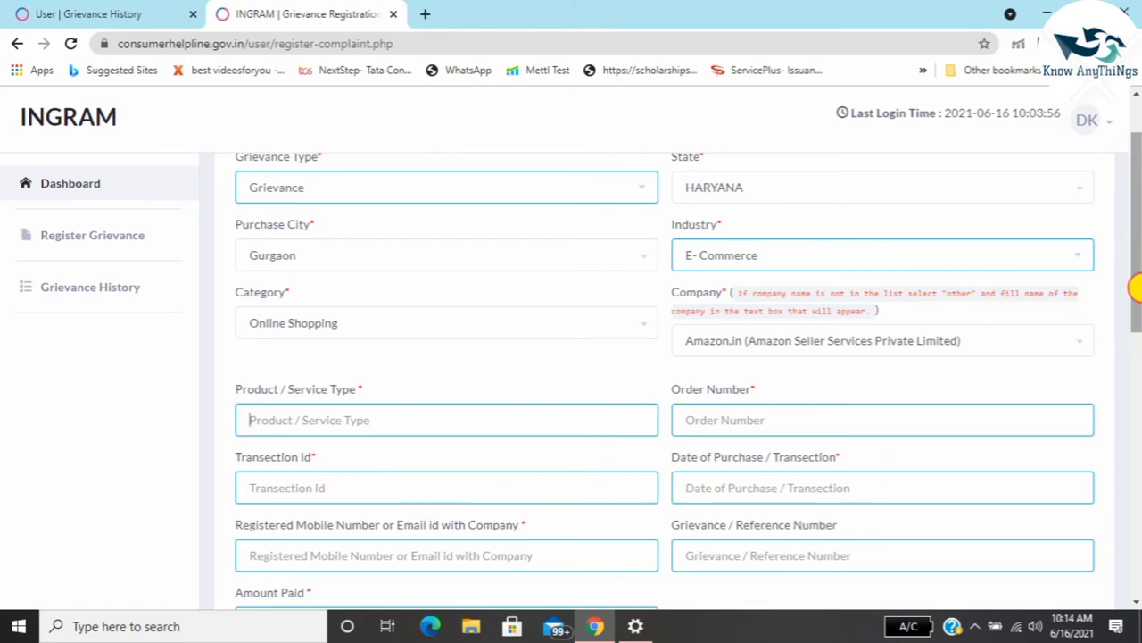
pyautogui.moveTo(1135, 284); pyautogui.dragTo(1135, 353)
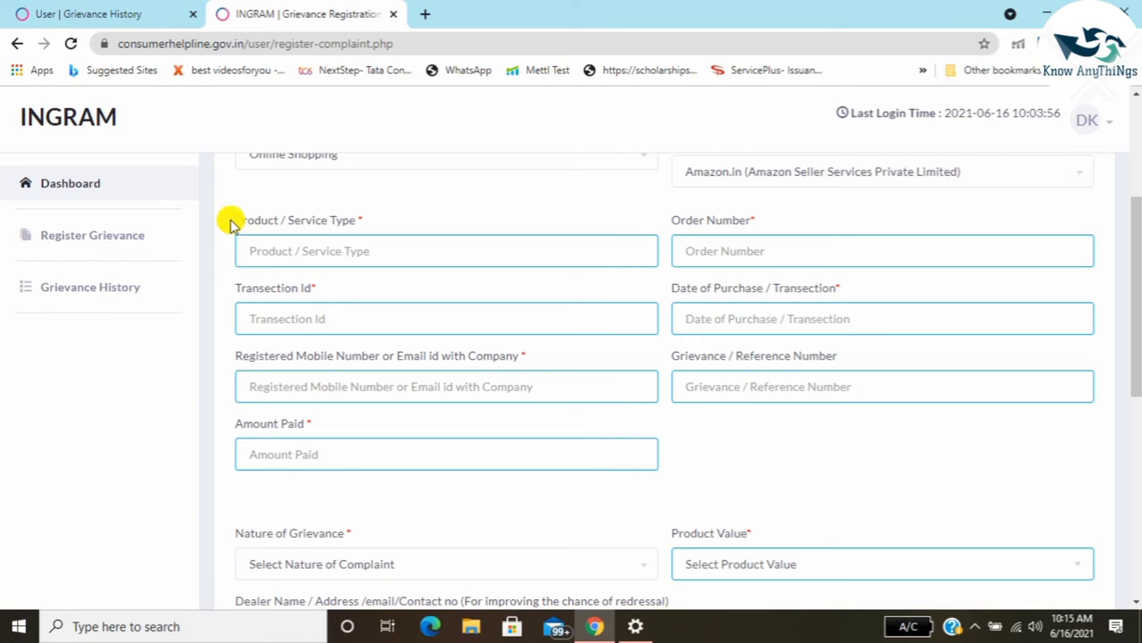
pyautogui.moveTo(231, 223); pyautogui.dragTo(877, 425)
pyautogui.click(887, 434)
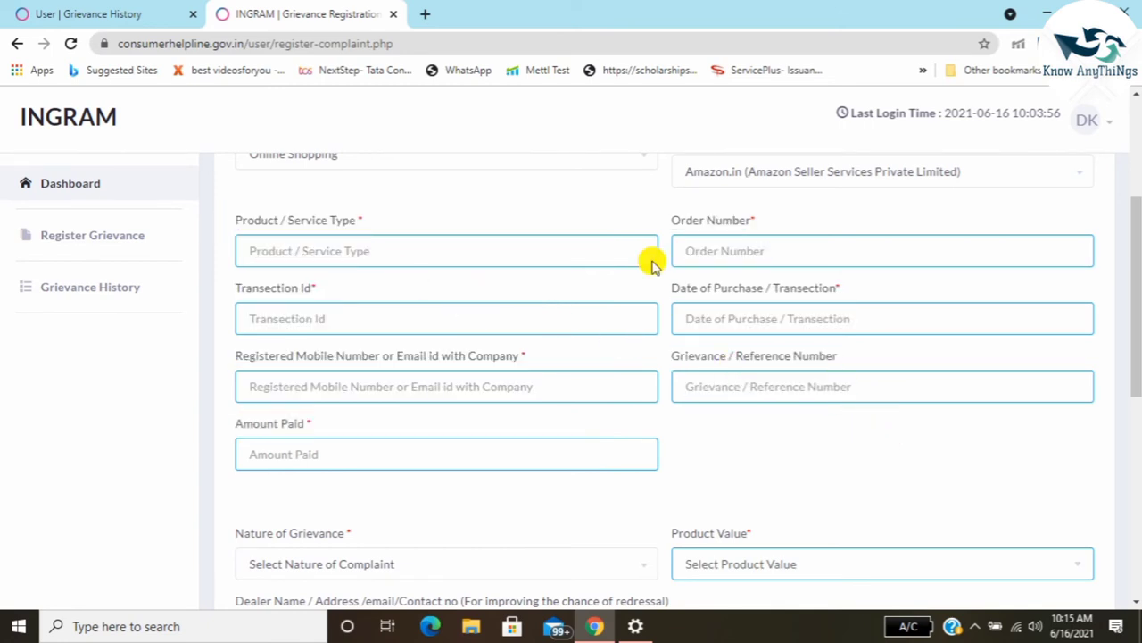
pyautogui.scroll(-1, 658, 187)
pyautogui.scroll(2, 647, 224)
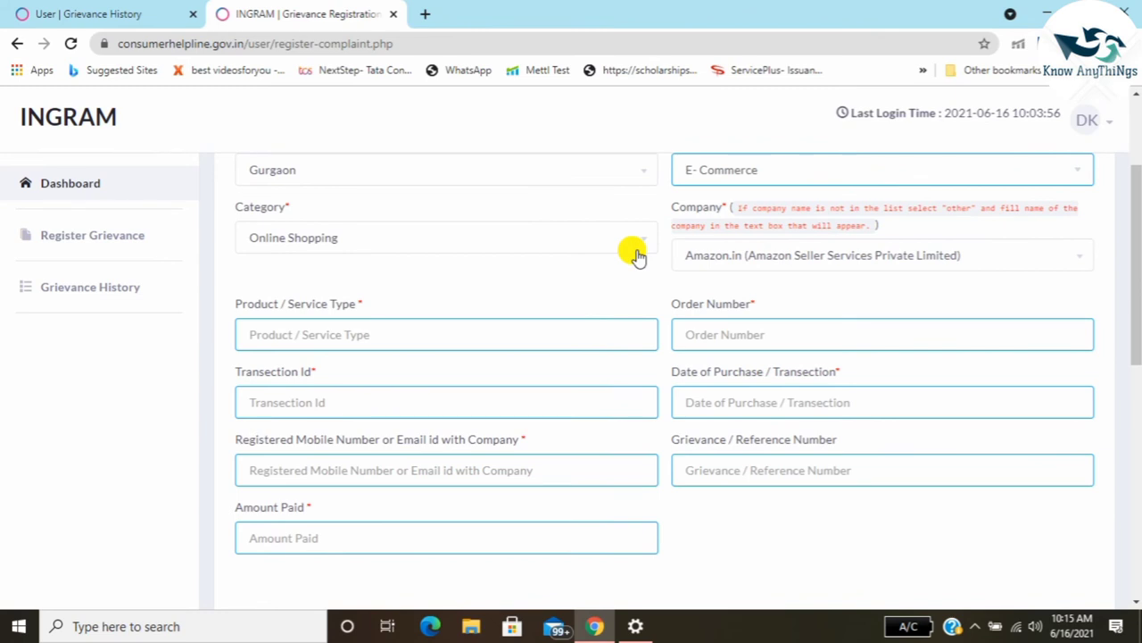
pyautogui.scroll(2, 638, 256)
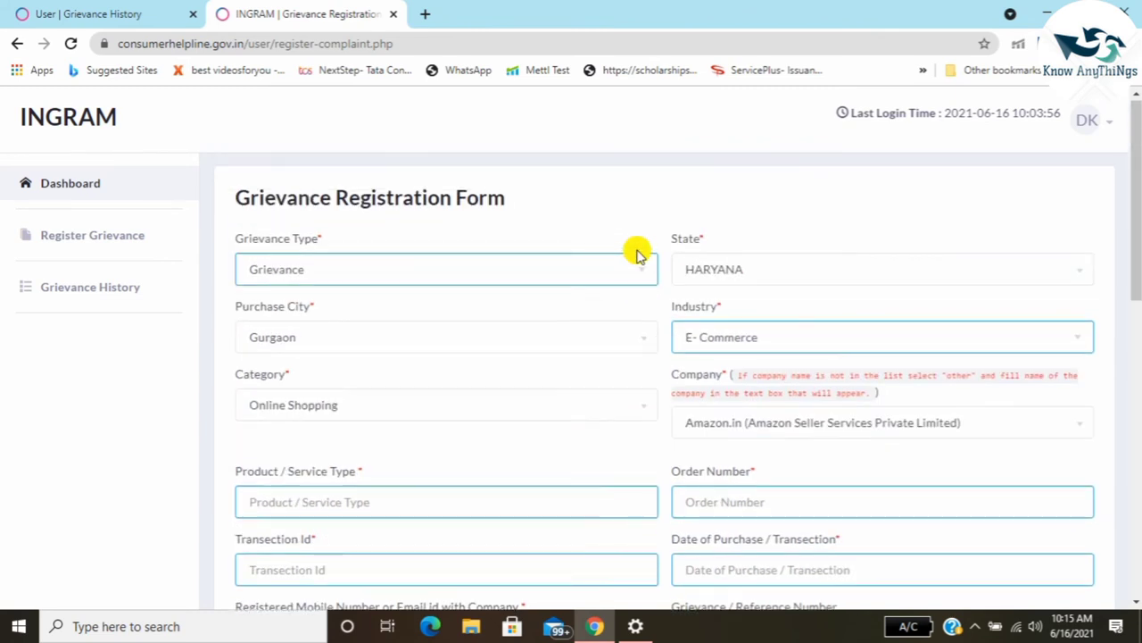
pyautogui.click(739, 339)
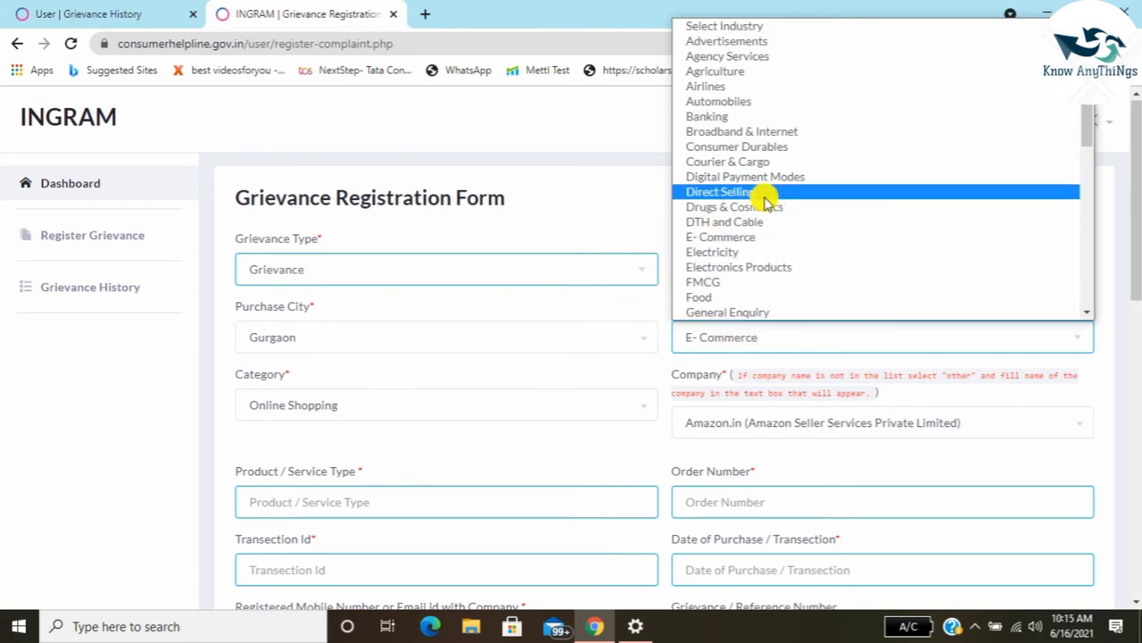
pyautogui.scroll(-3, 766, 201)
pyautogui.scroll(2, 766, 202)
pyautogui.scroll(-2, 765, 202)
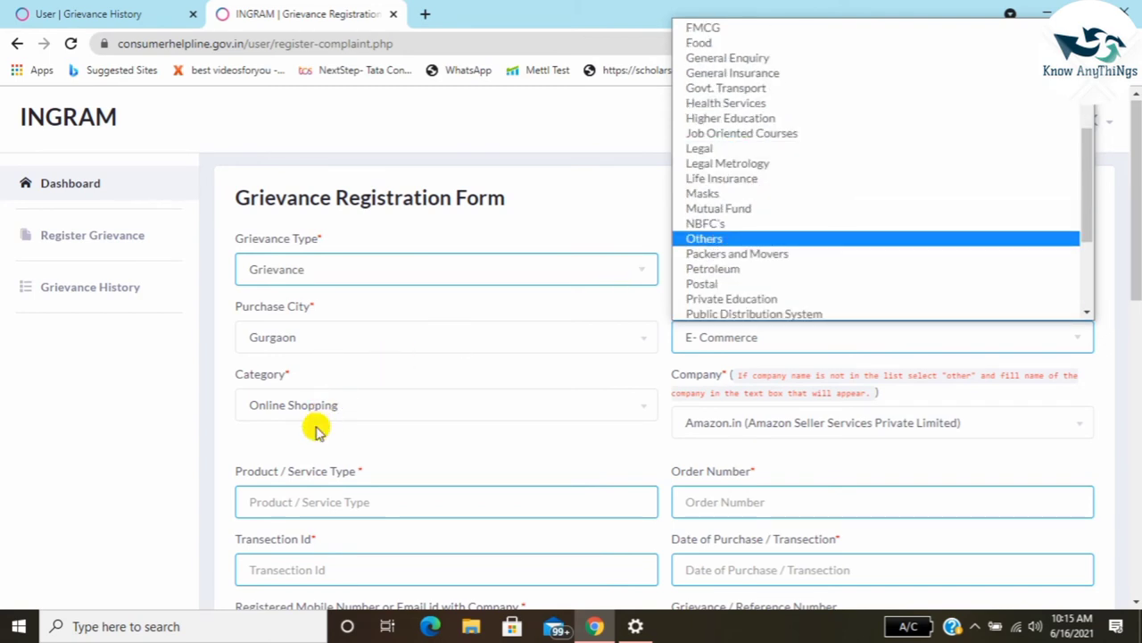
pyautogui.scroll(-1, 317, 430)
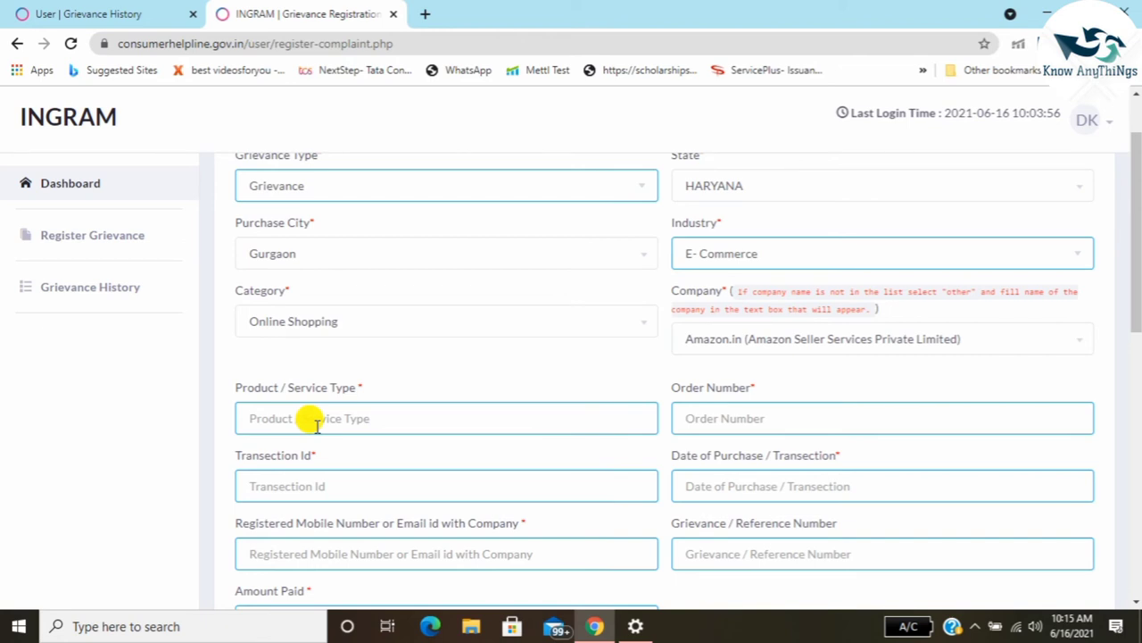
pyautogui.scroll(-2, 315, 426)
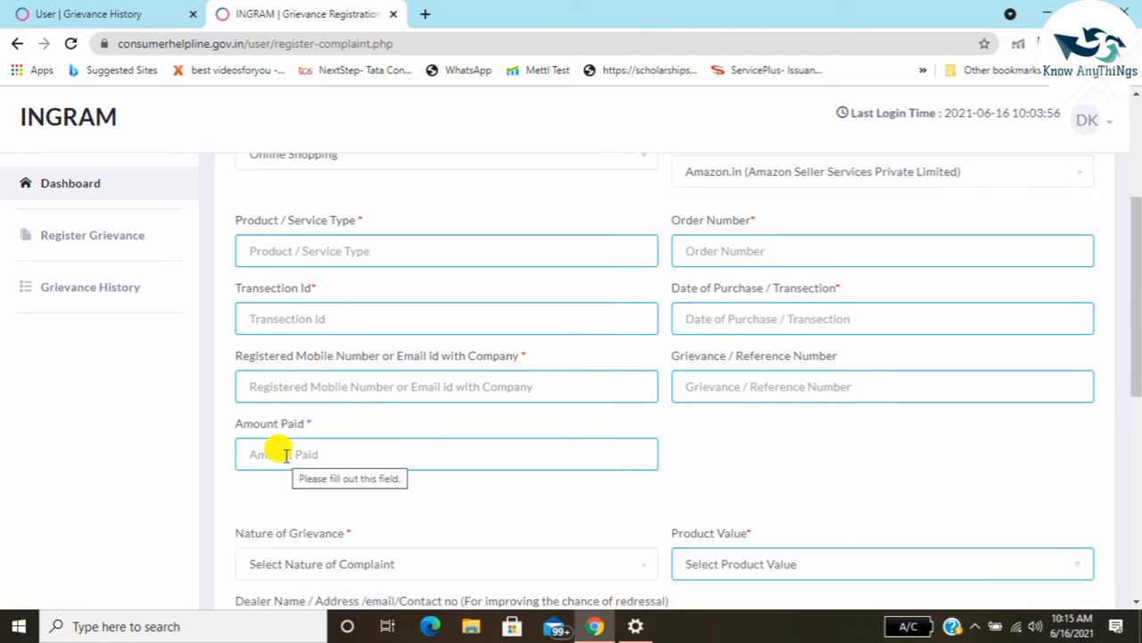
pyautogui.scroll(-1, 281, 457)
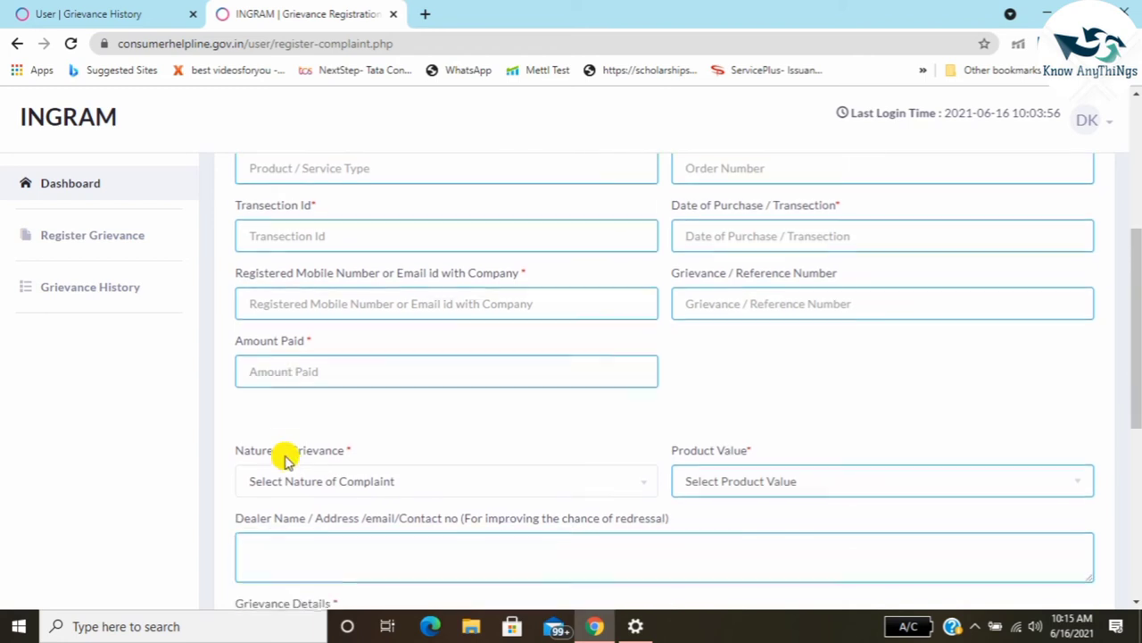
# Step: Choose 'Paid amount not refunded' as the nature of grievance, then go to Dealer Name
pyautogui.click(332, 473)
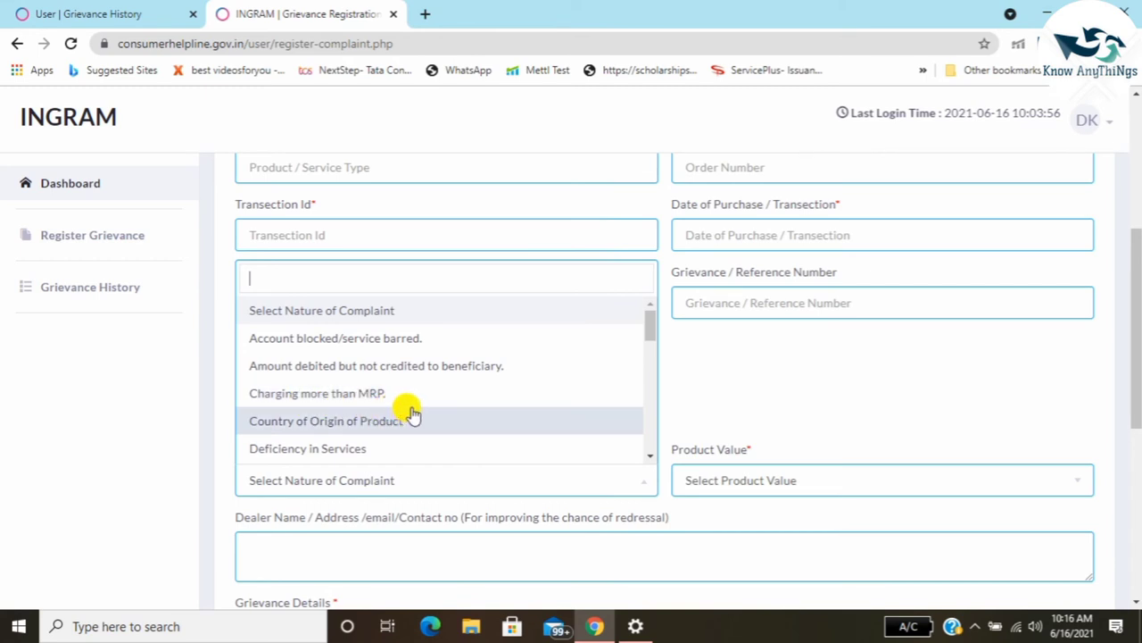
pyautogui.scroll(-3, 410, 413)
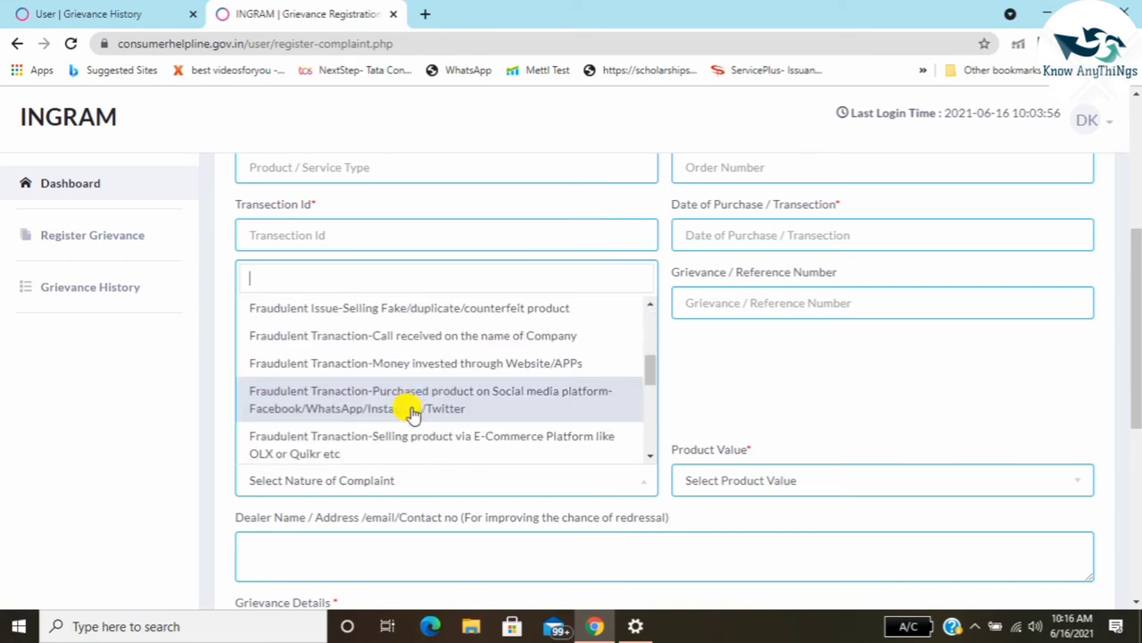
pyautogui.scroll(-5, 410, 412)
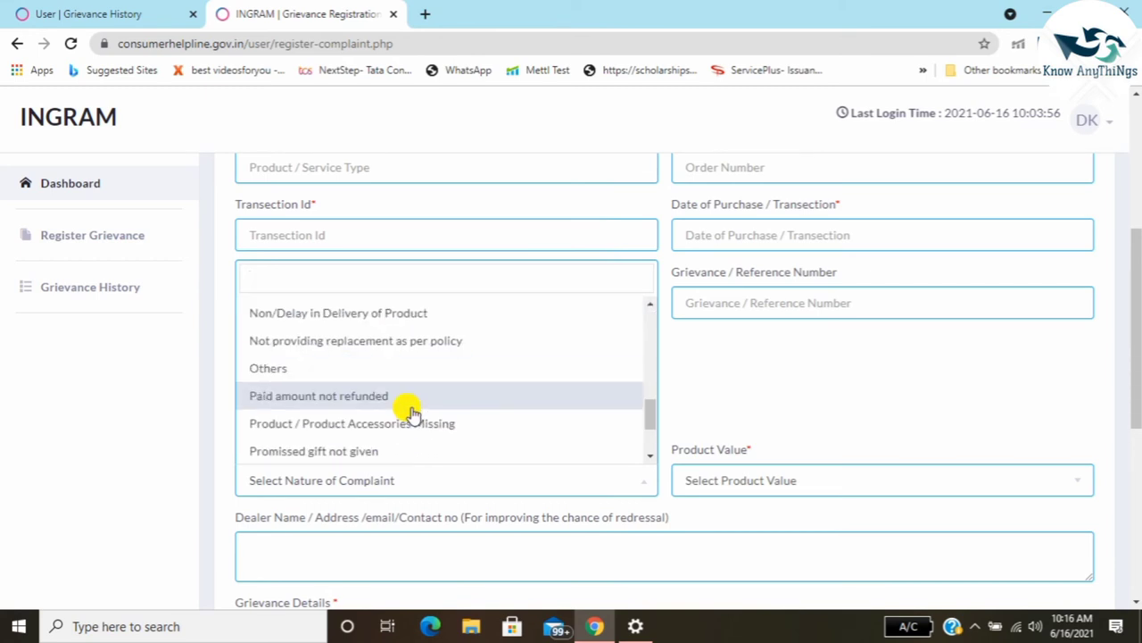
pyautogui.click(297, 396)
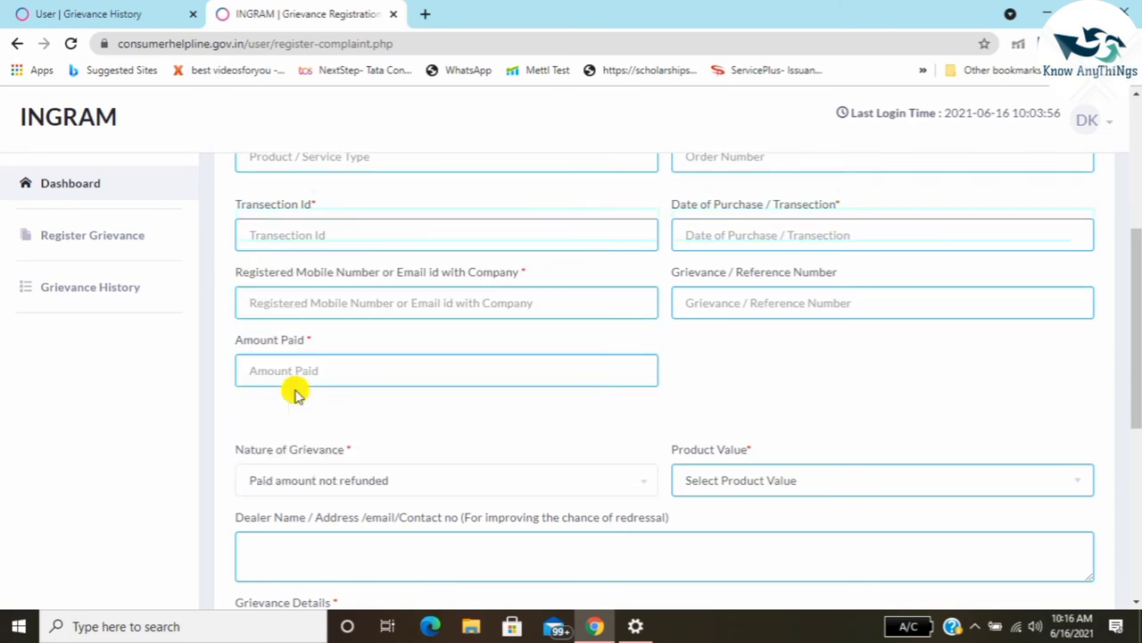
pyautogui.scroll(-1, 298, 395)
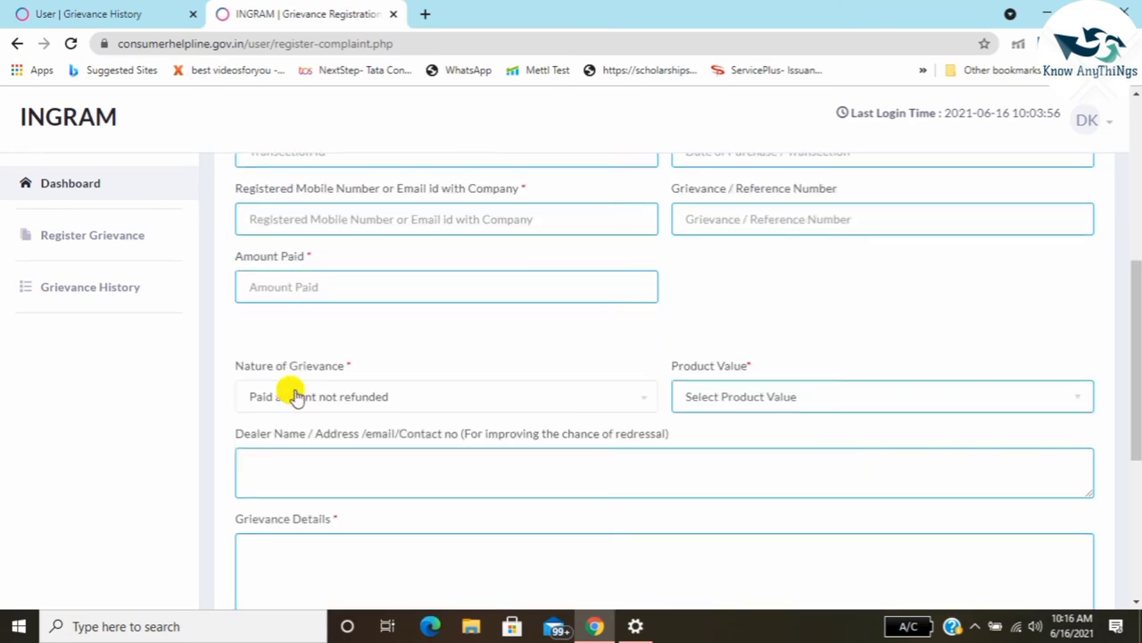
pyautogui.click(275, 457)
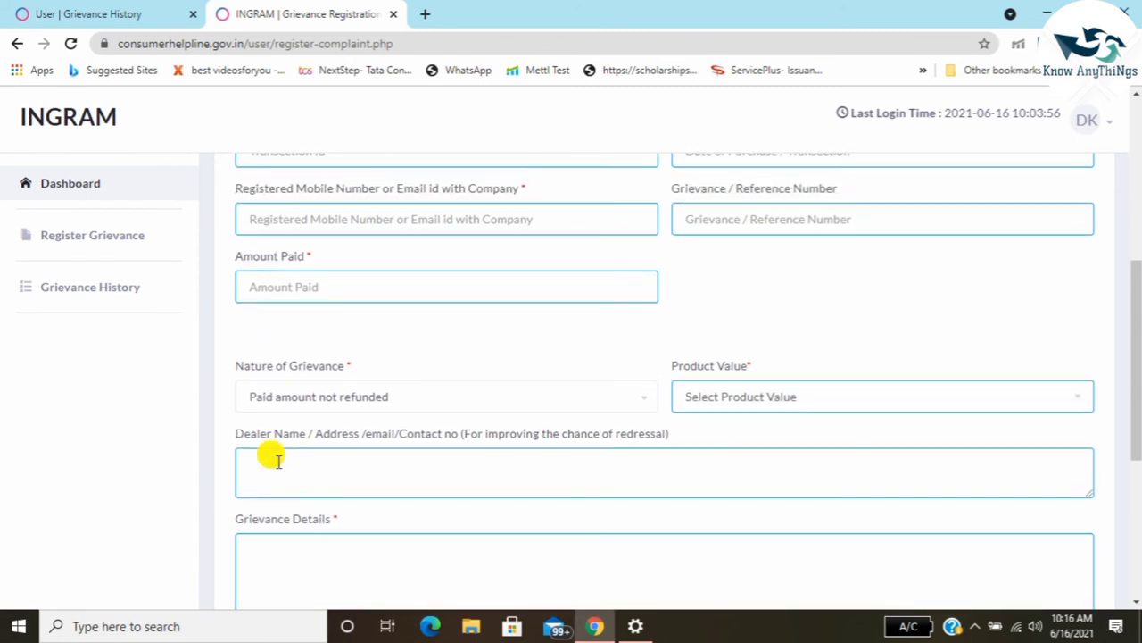
# Step: Submit the grievance form, which is refused because the Registered Mobile Number or Email field is empty
pyautogui.scroll(-3, 271, 459)
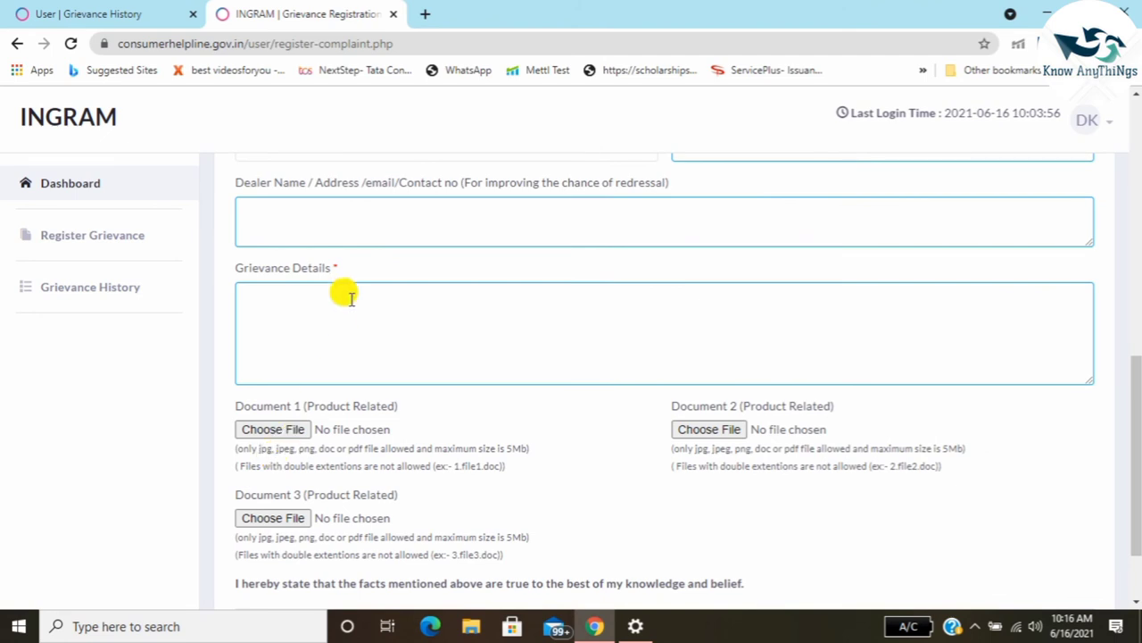
pyautogui.click(350, 299)
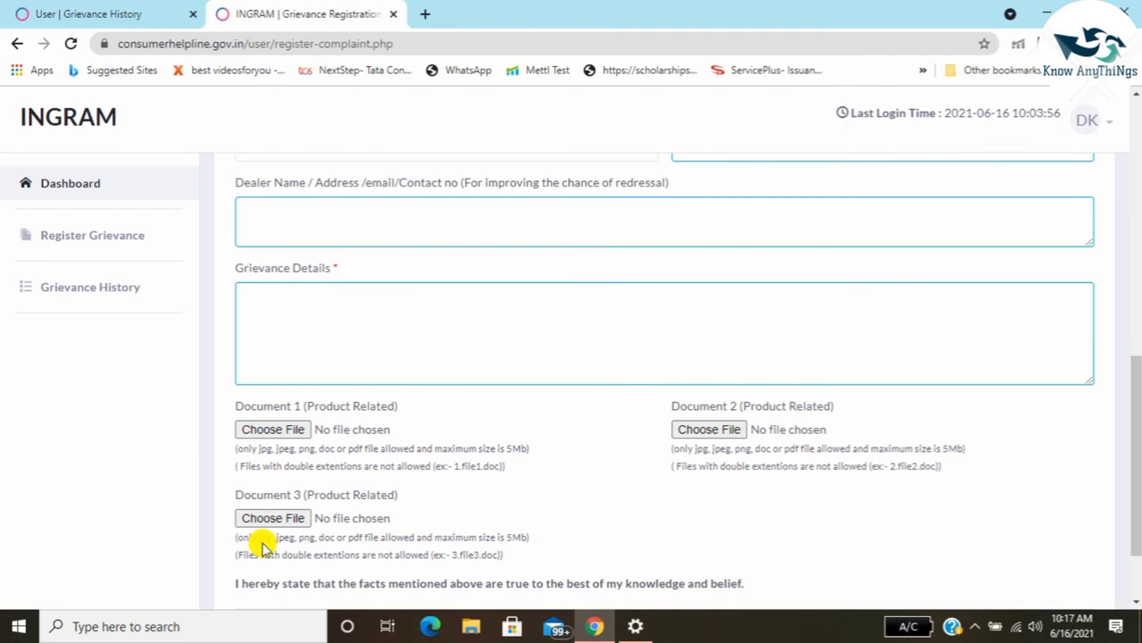
pyautogui.scroll(-1, 263, 546)
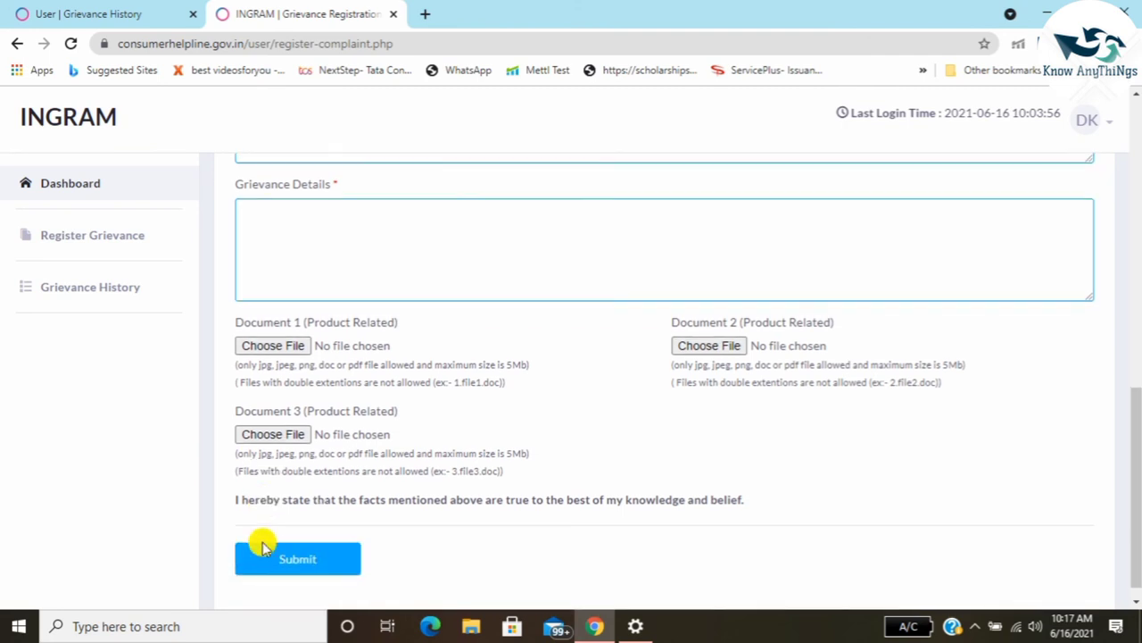
pyautogui.click(282, 569)
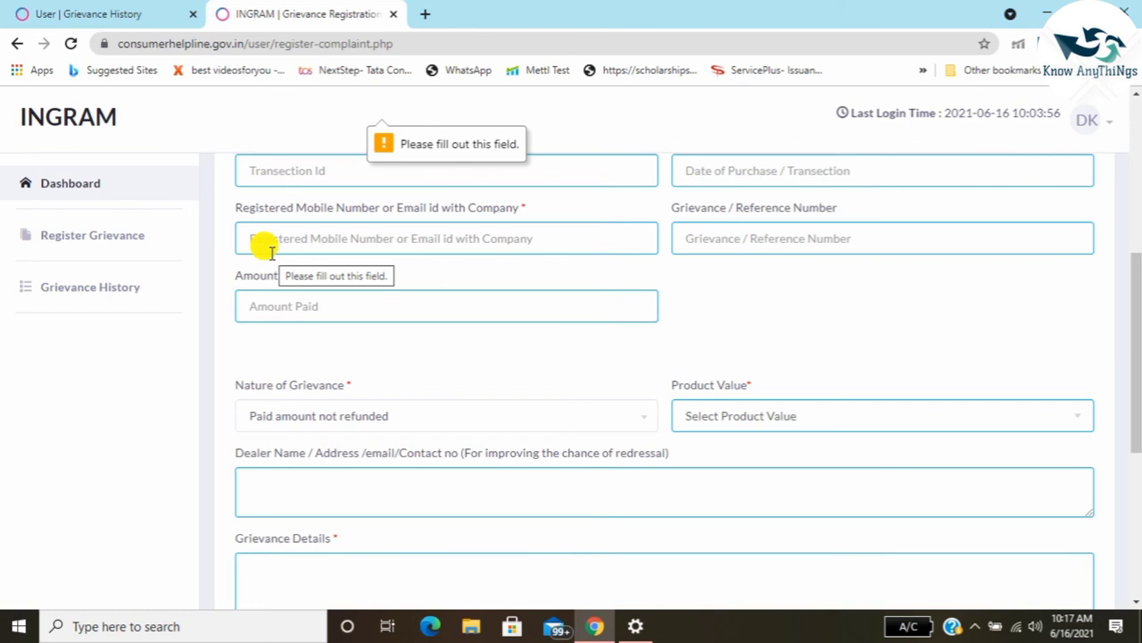
# Step: Open Grievance History from the left sidebar to list past grievances
pyautogui.click(70, 290)
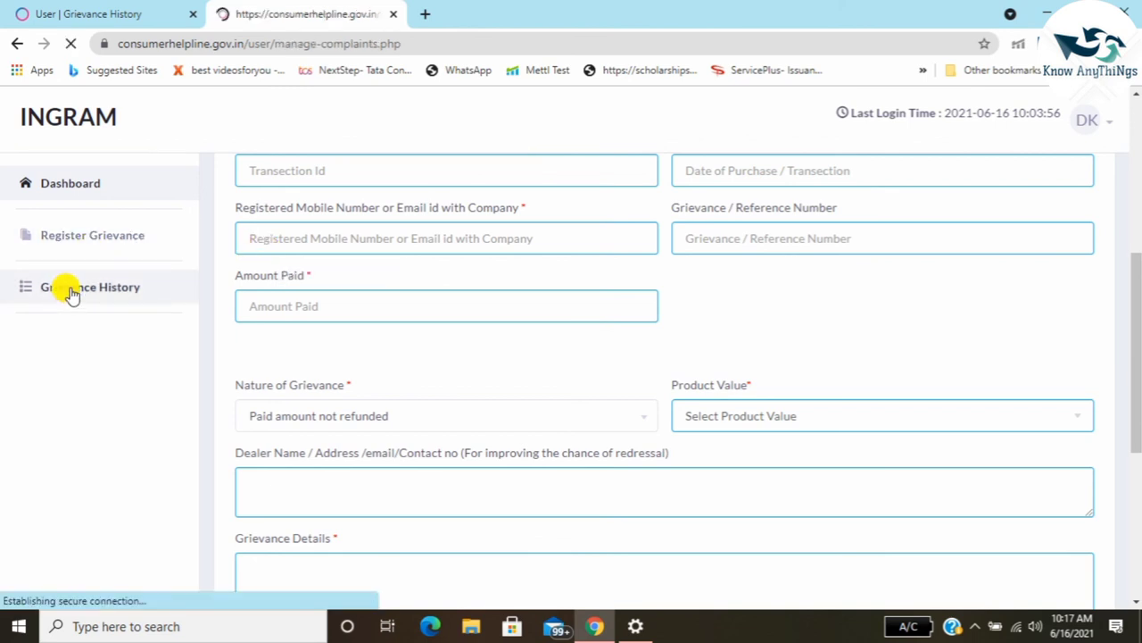